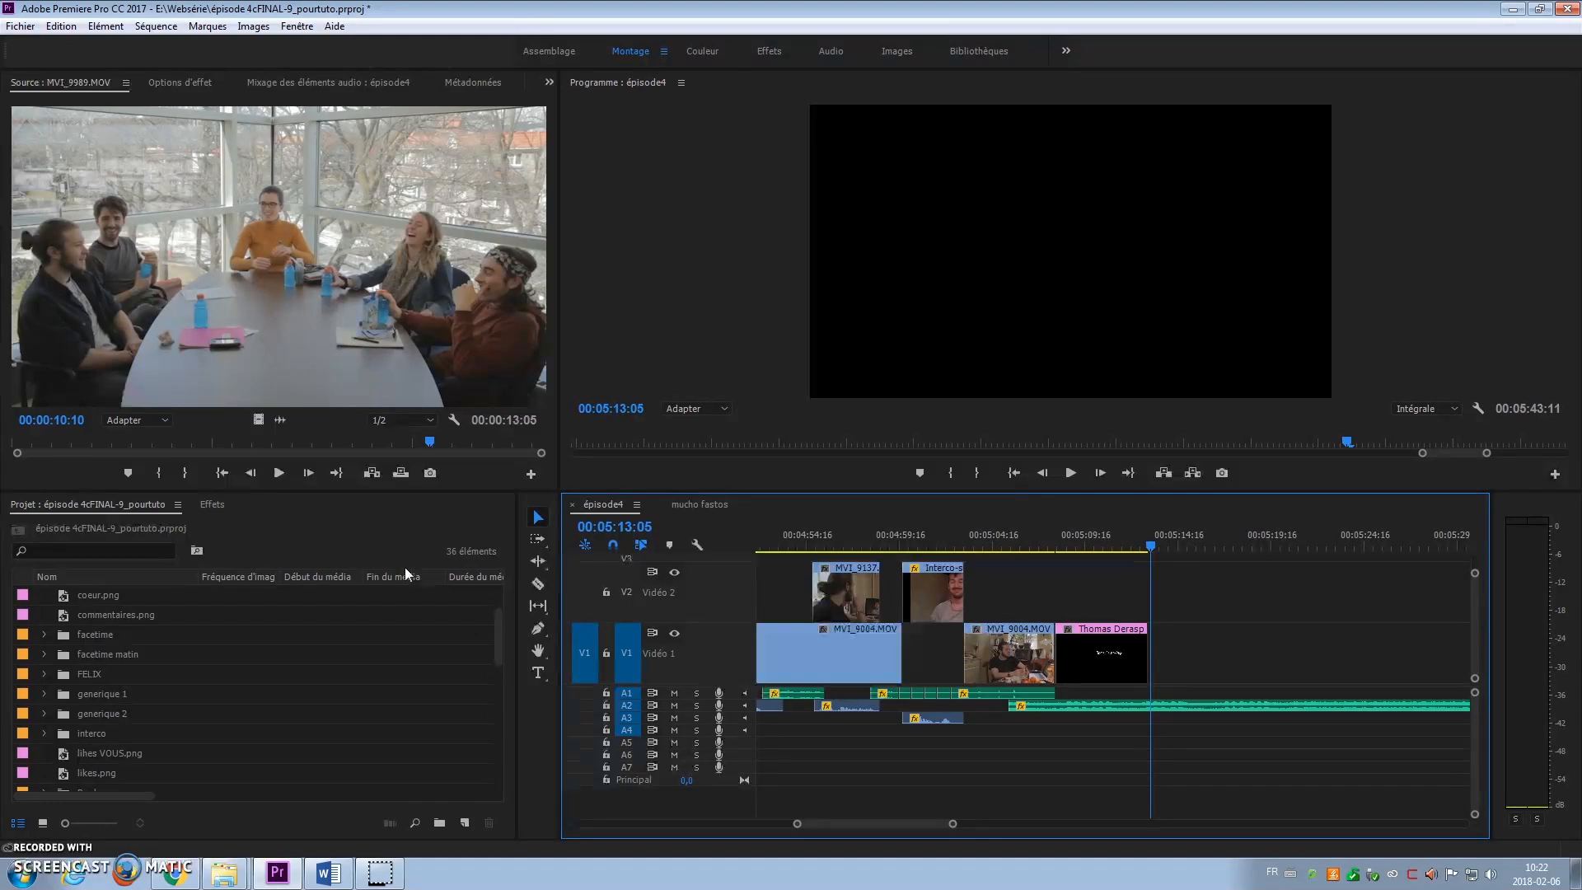
Step: Preview the first name title, then create a new legacy title named with the next cast member's name
mouse_move(1149, 546)
mouse_down()
mouse_move(1129, 547)
mouse_move(1152, 545)
mouse_up()
click(1221, 629)
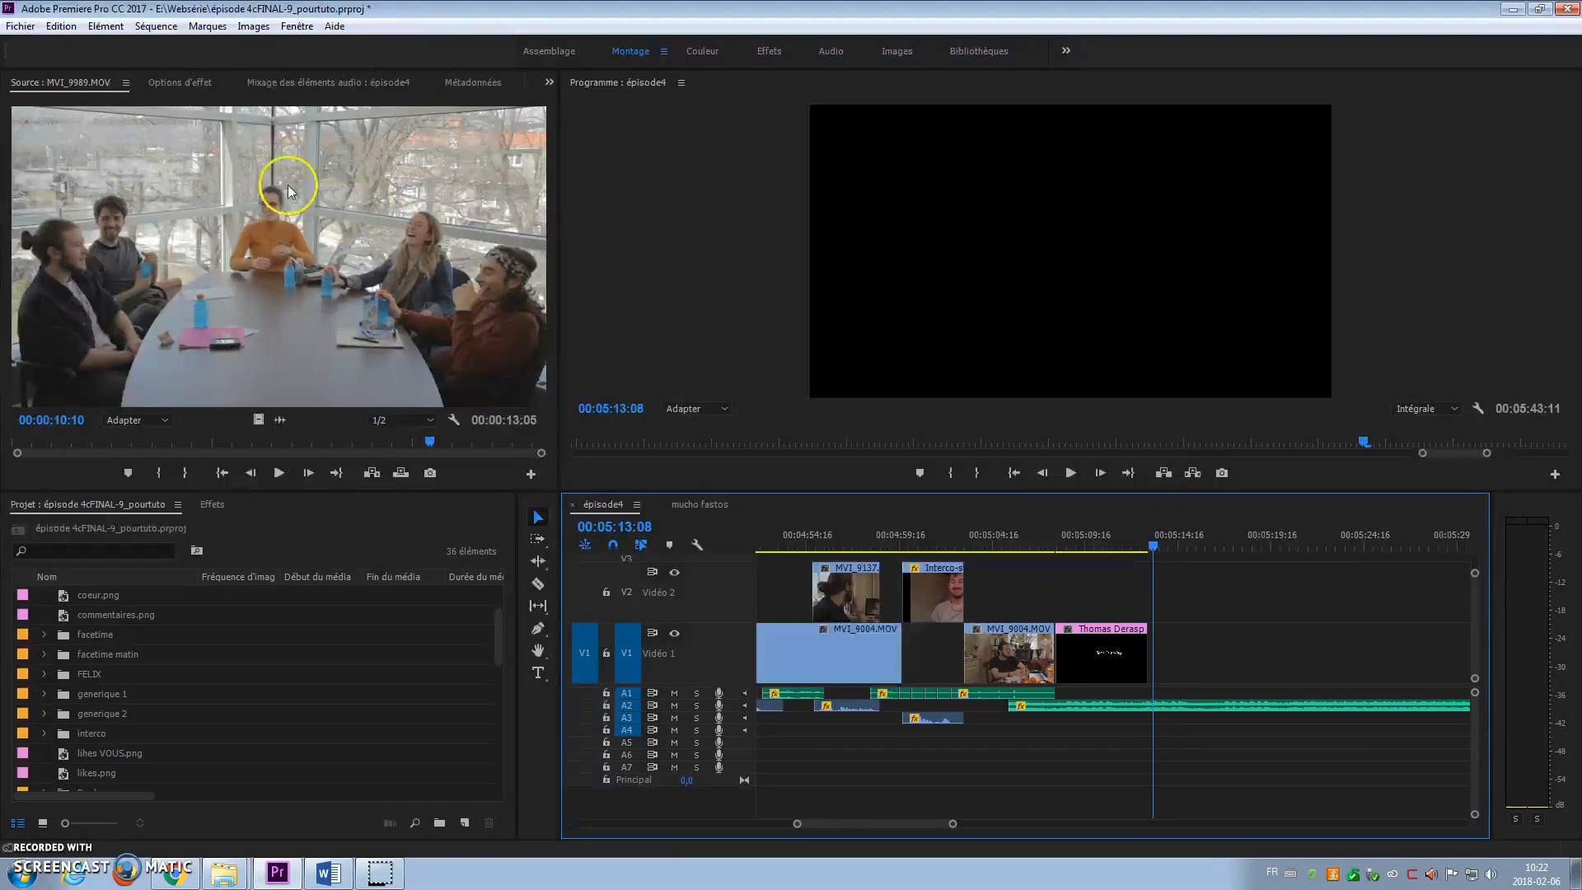
click(13, 28)
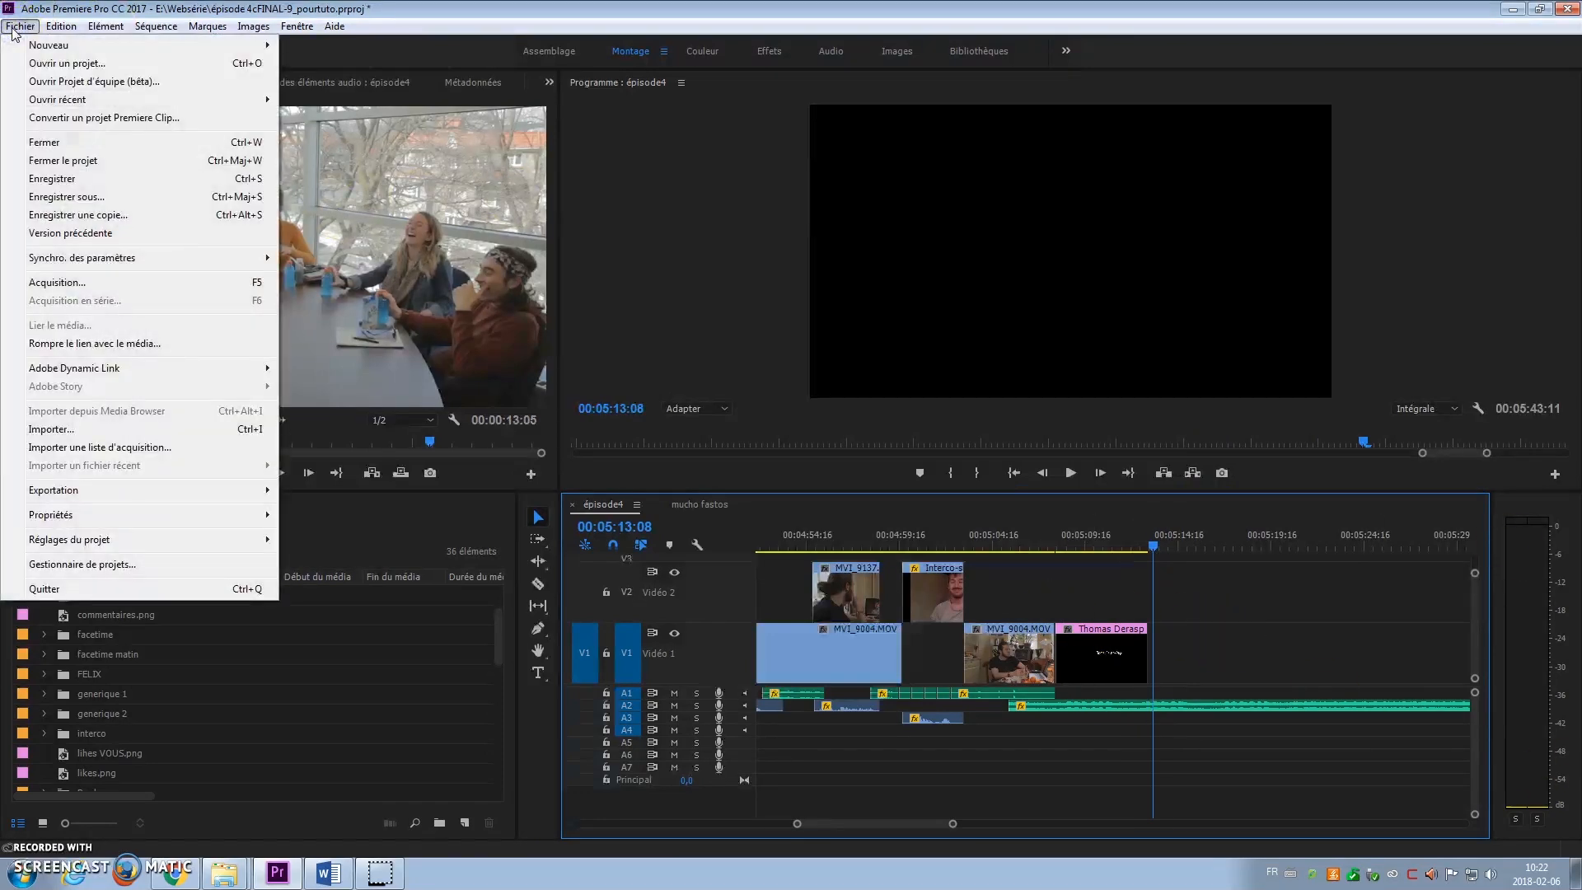
mouse_move(51, 46)
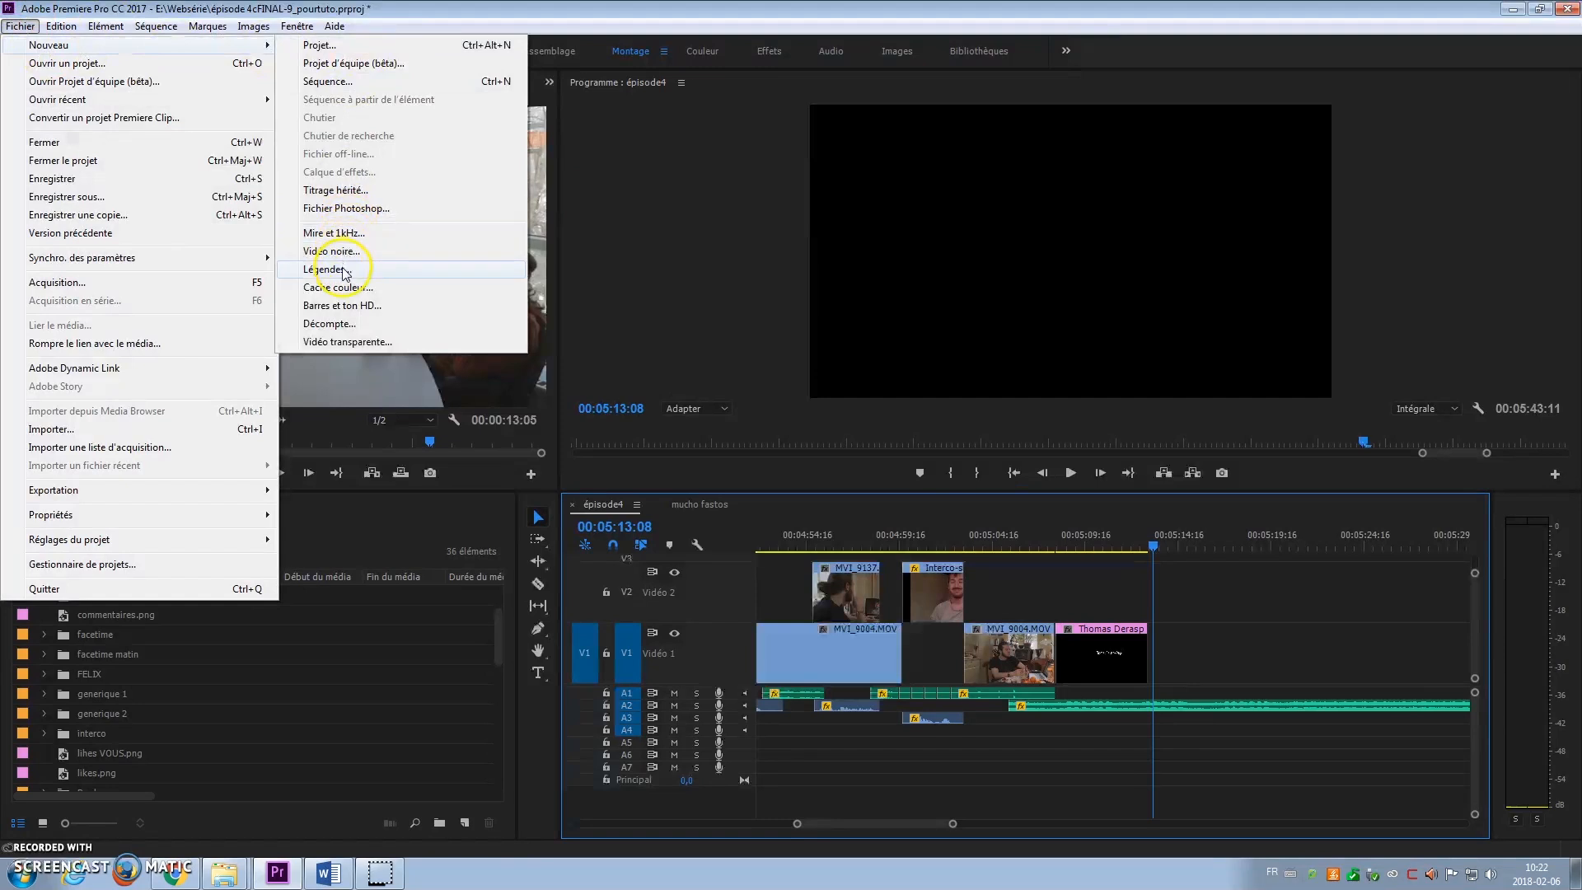
click(338, 191)
key(BackSpace)
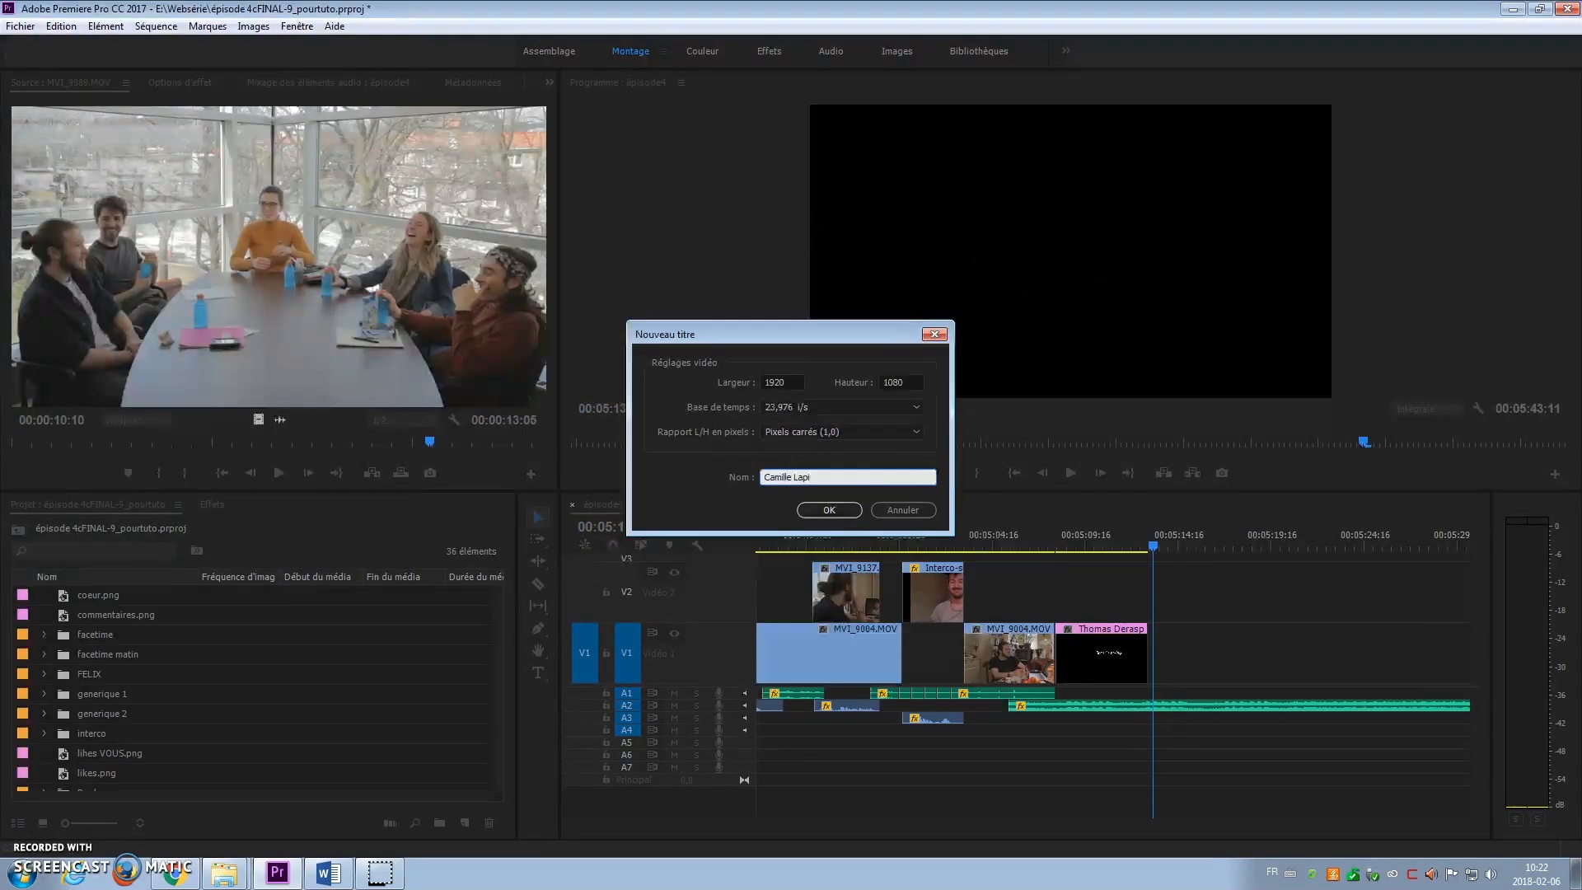
text(ointe)
click(821, 508)
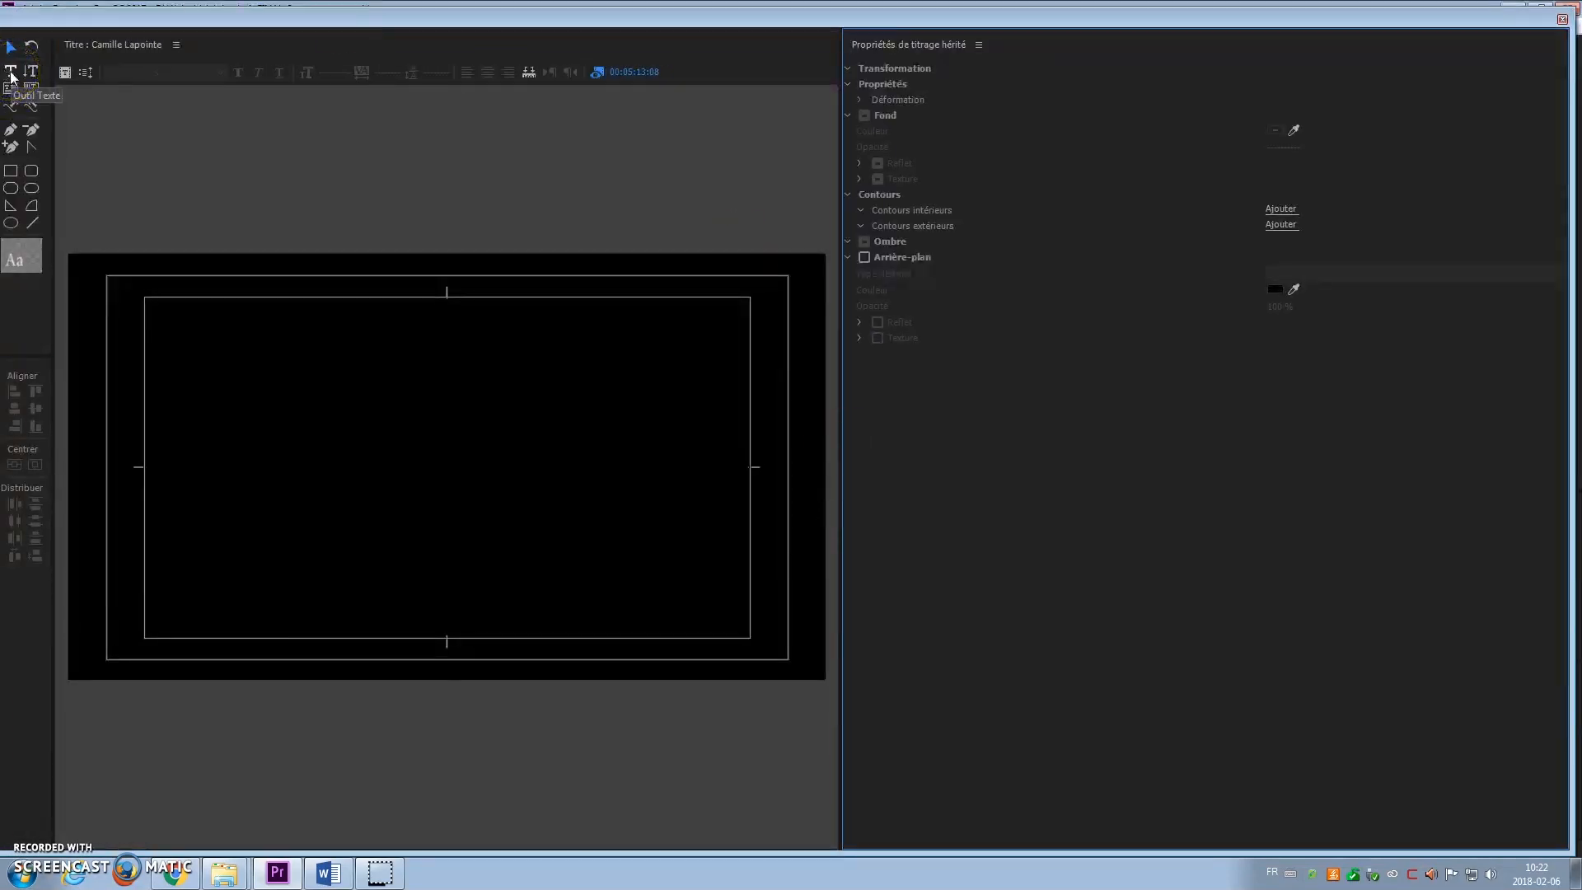
Step: Add a horizontal text line on the frame with the cast member's full name
click(11, 73)
click(259, 432)
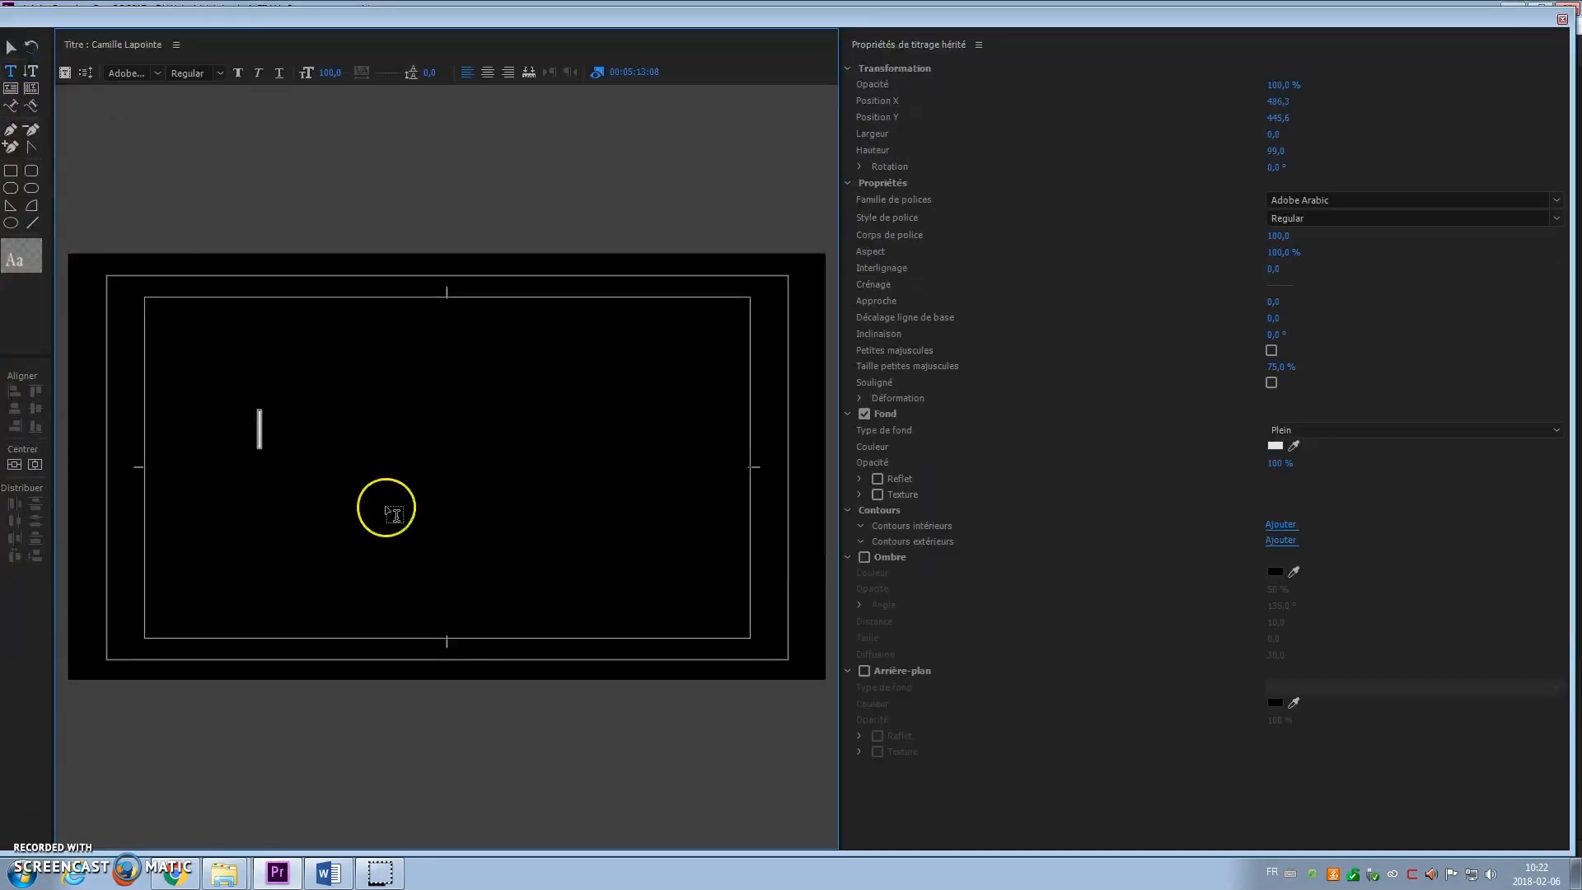
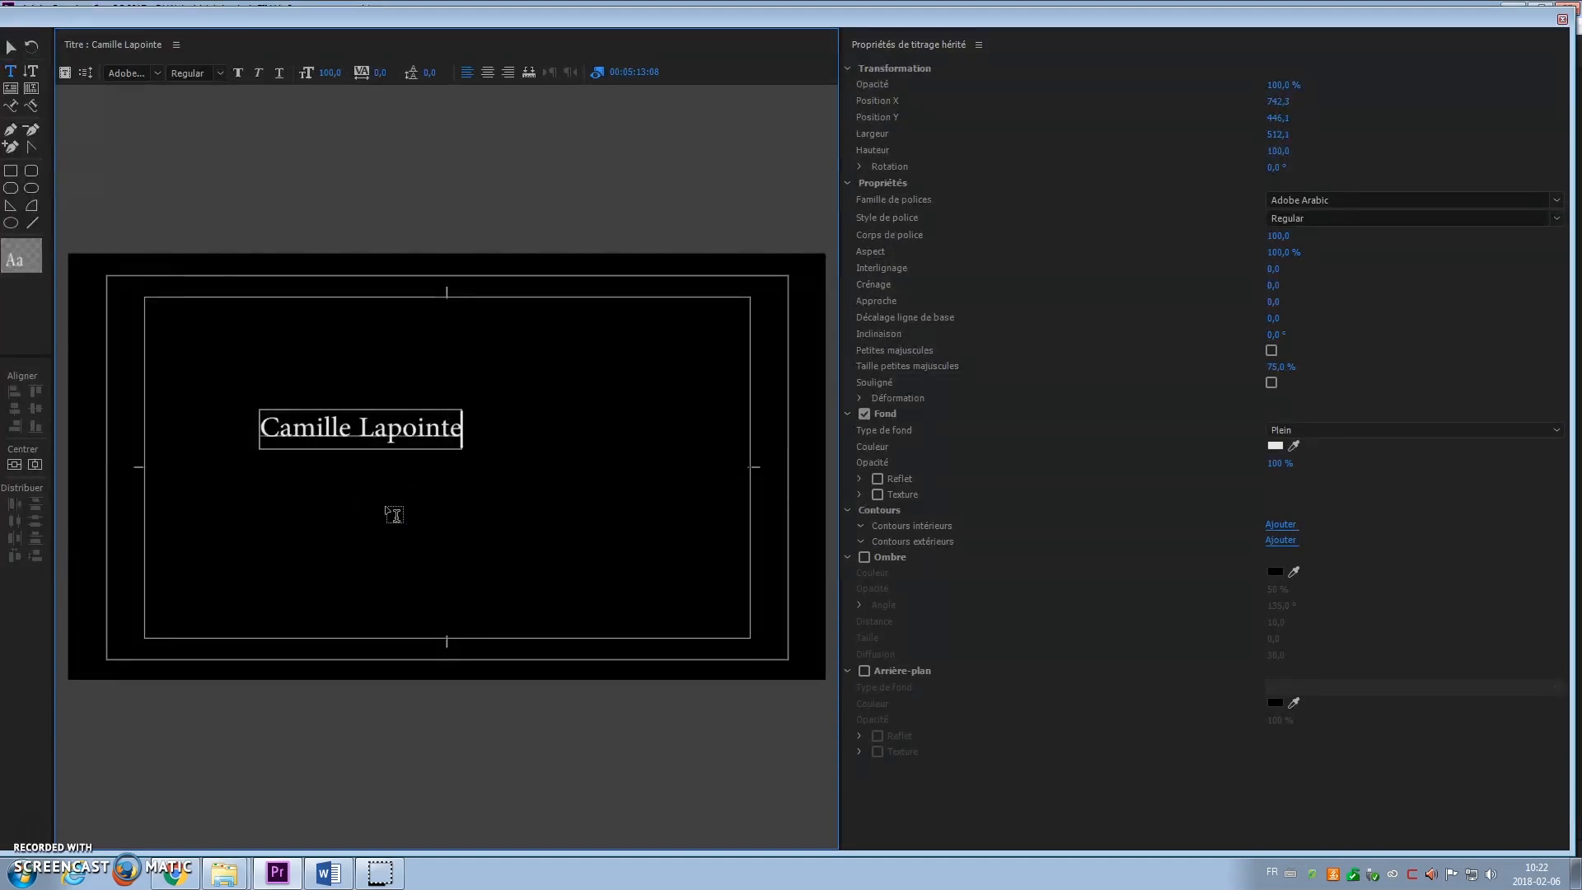
Step: Set the name text to Myriad Pro Light Condensed at size 75
click(1330, 198)
key(Down)
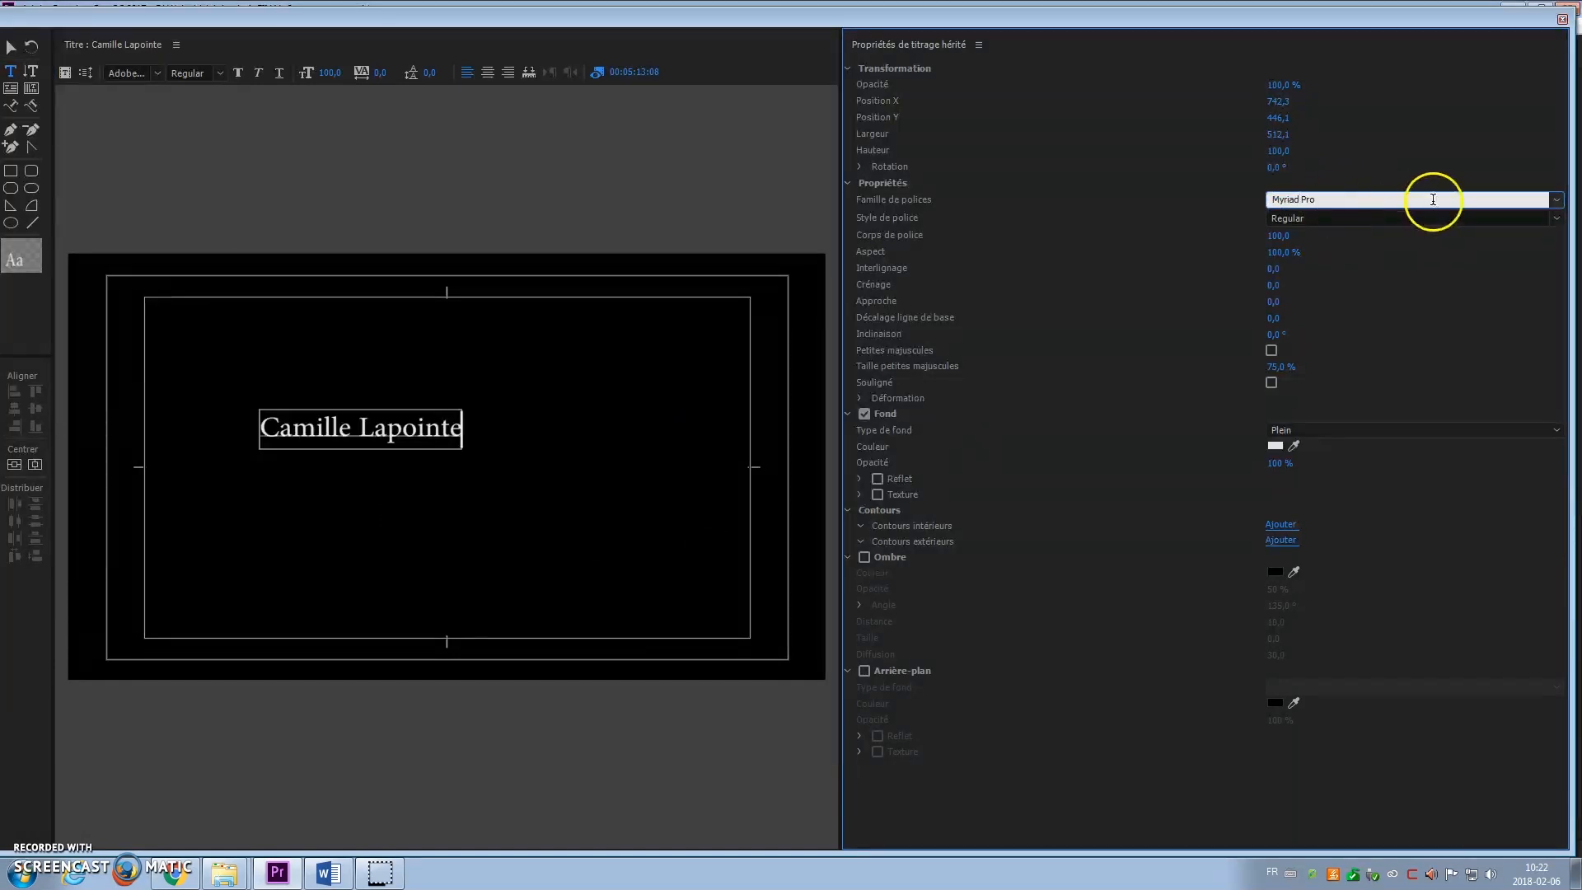
click(1281, 235)
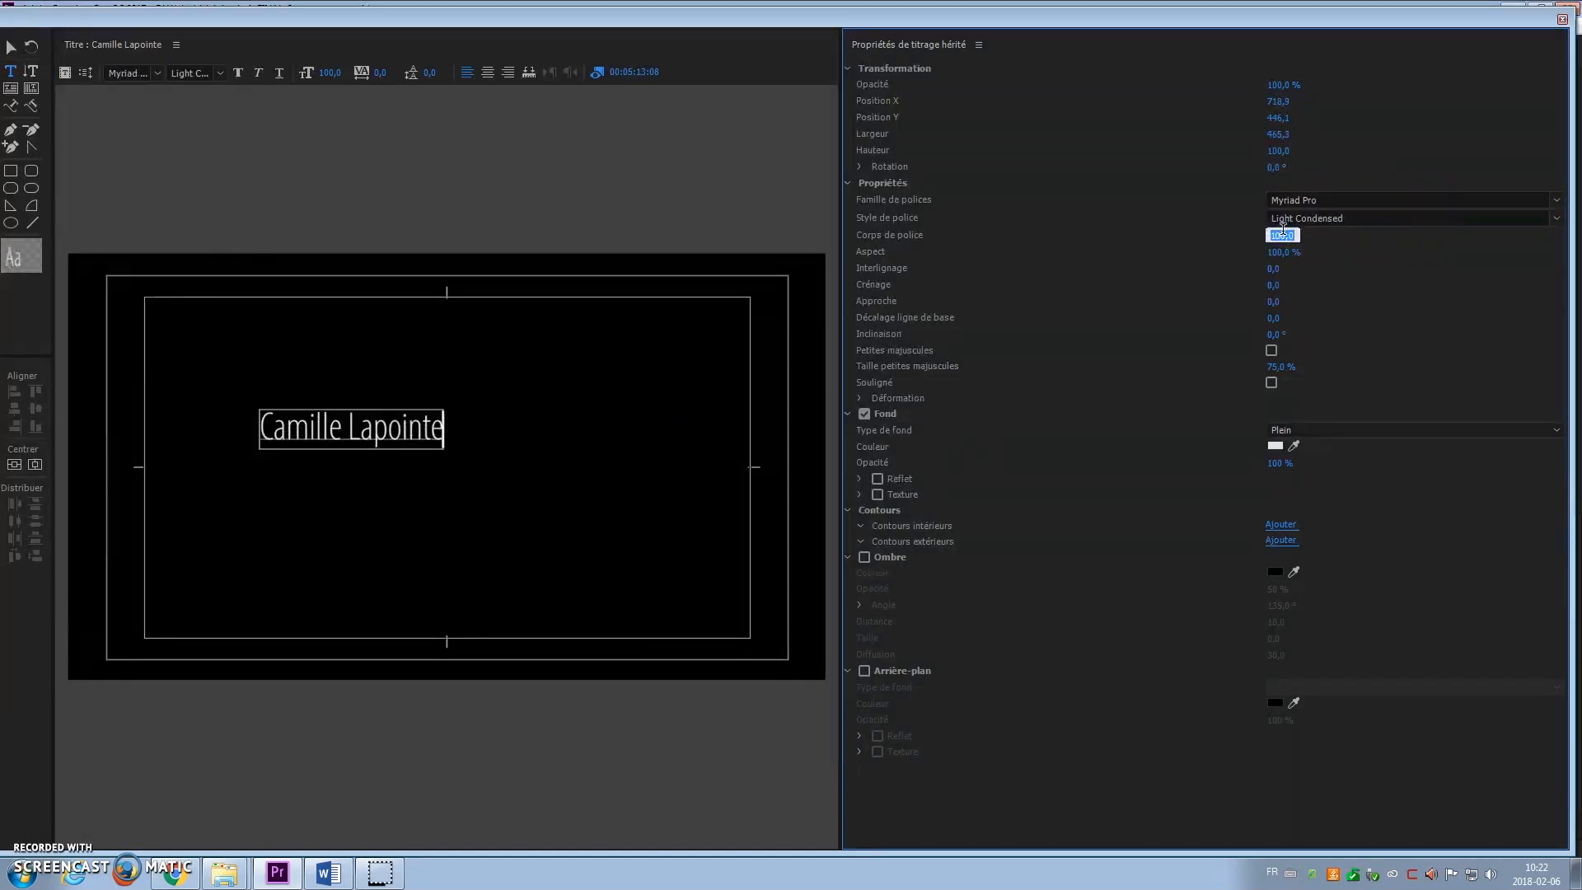
key(Return)
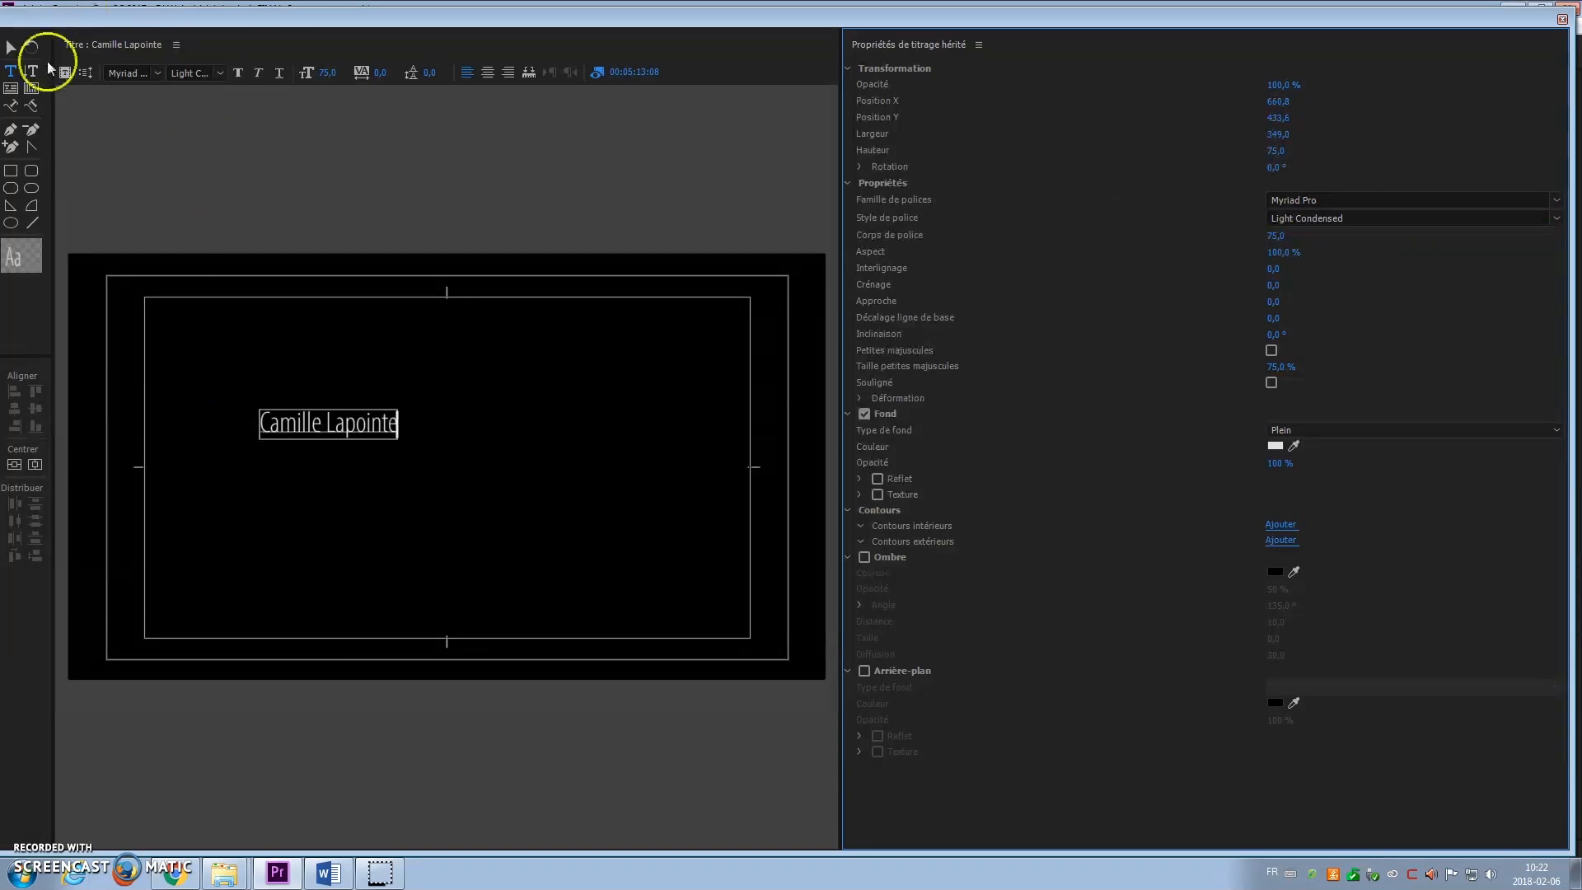
Step: Centre the name text vertically and horizontally in the frame
click(13, 465)
click(13, 466)
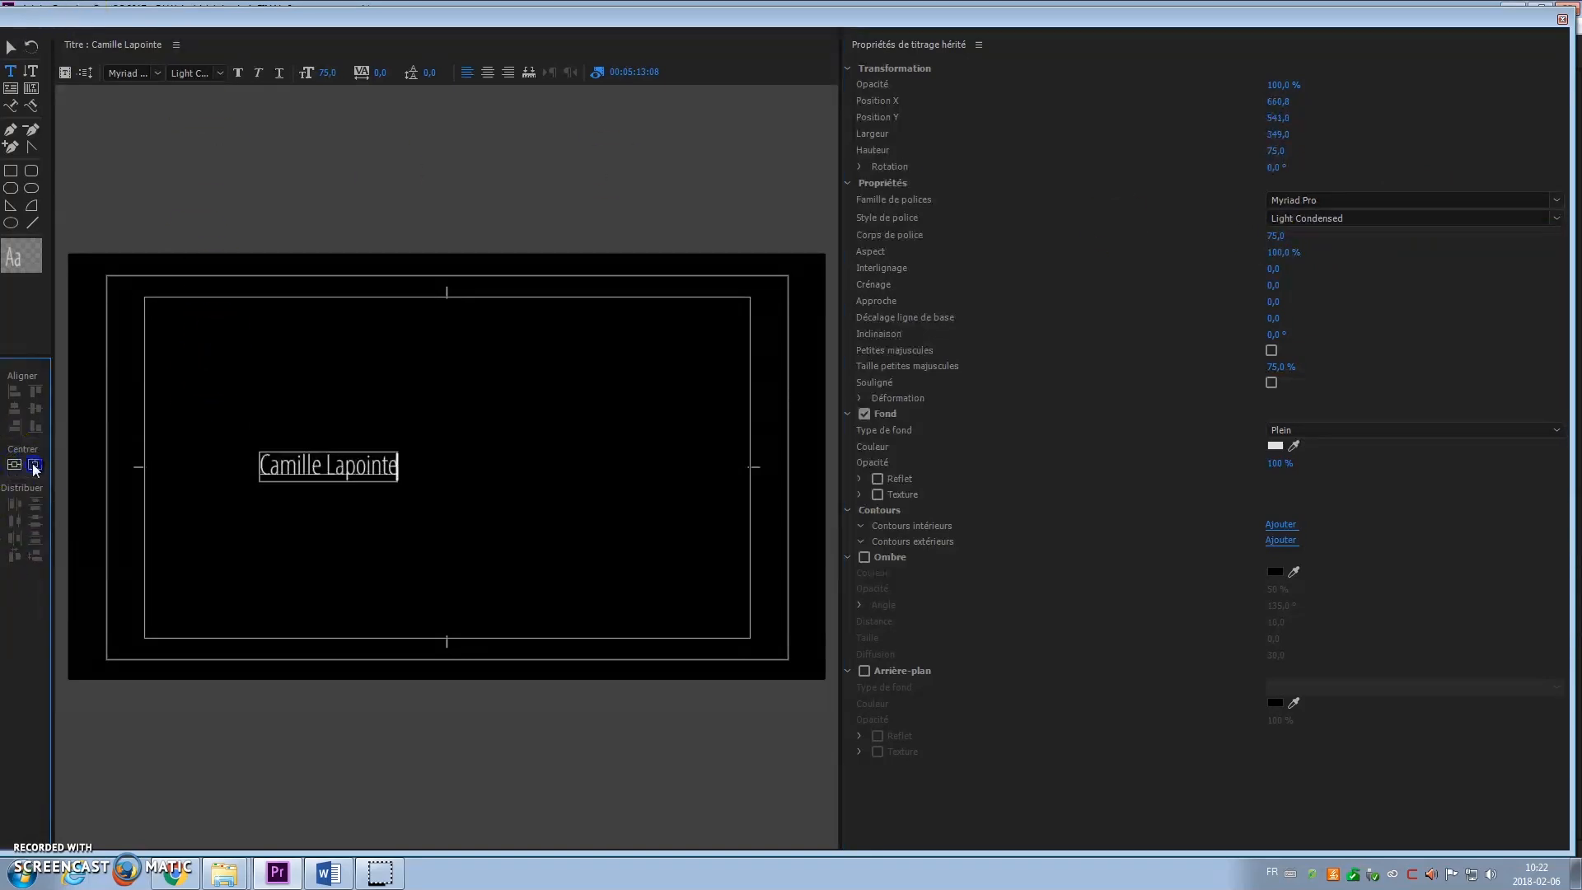
click(34, 465)
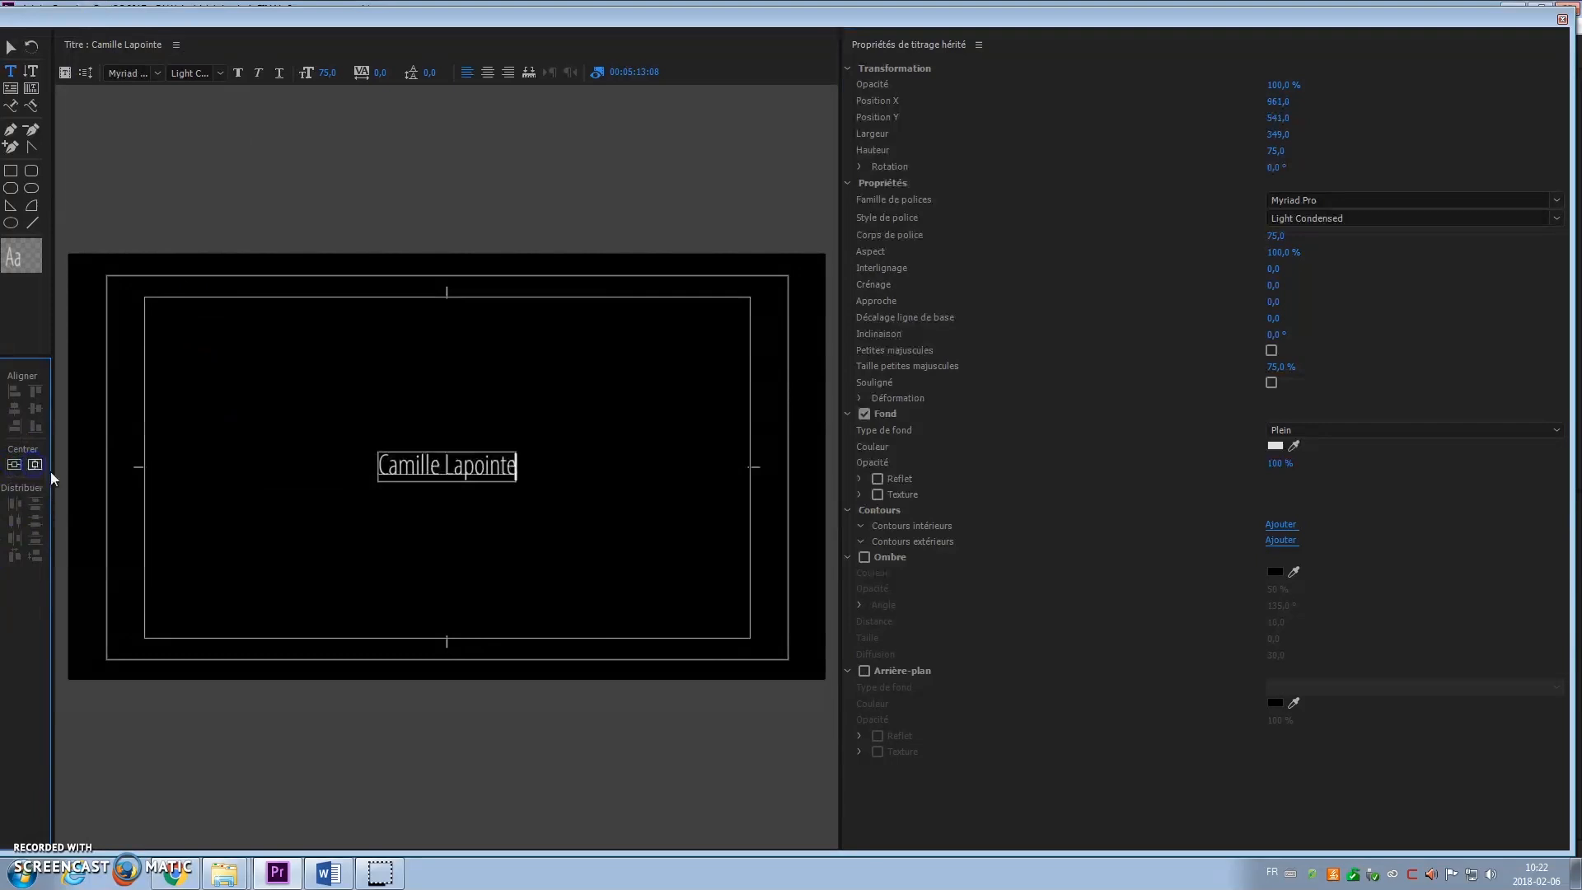
Step: Try moving the text toward the lower right, undo it, and close the title editor
click(10, 49)
drag(412, 465, 631, 604)
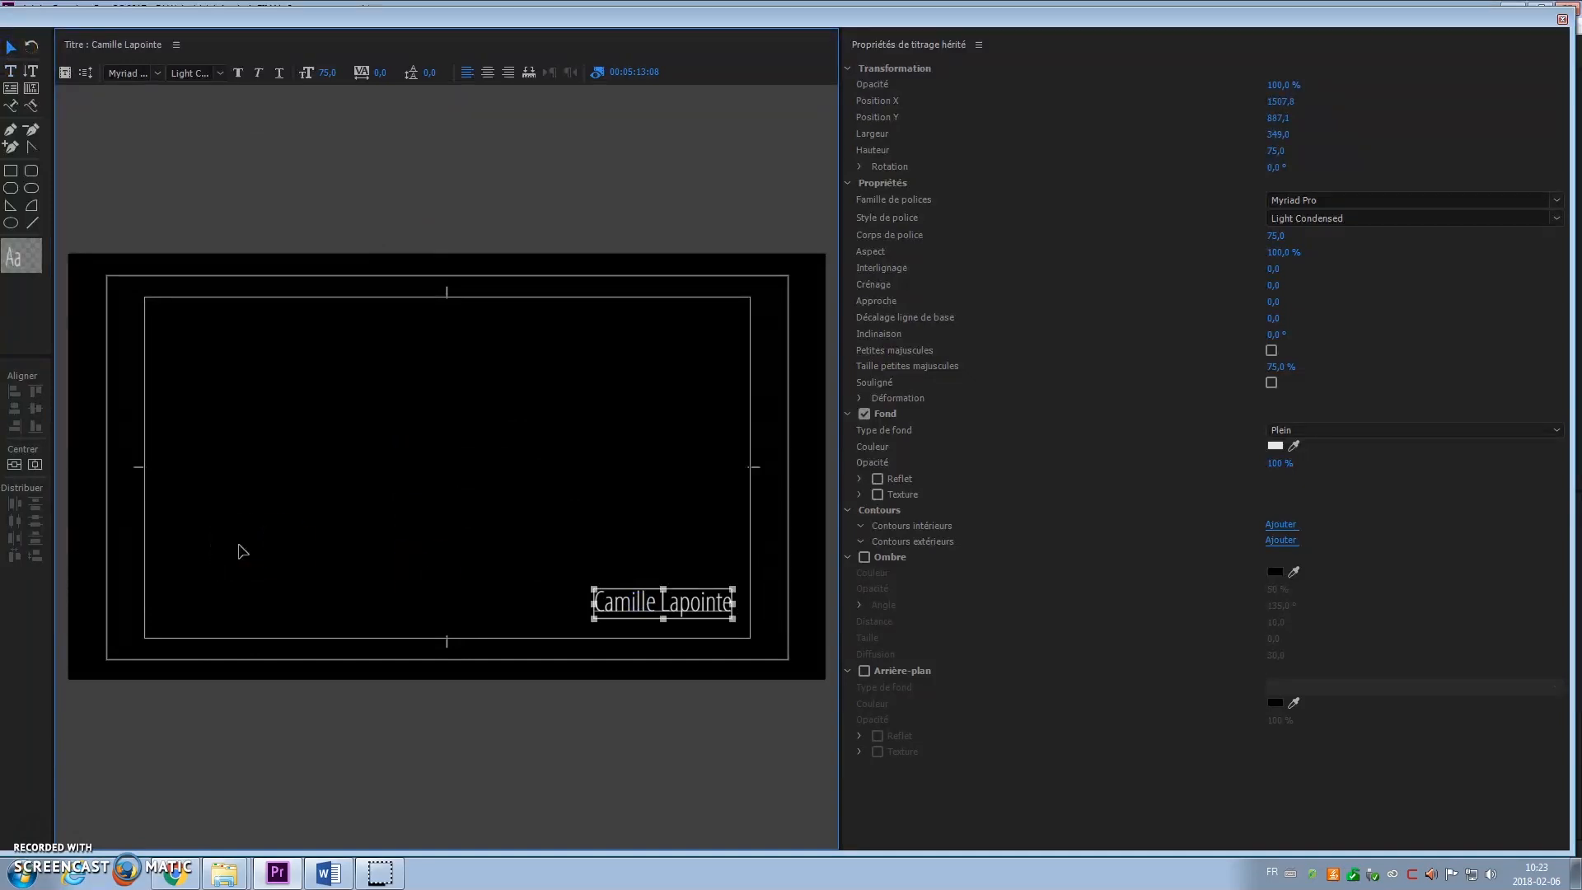
key(ctrl+z)
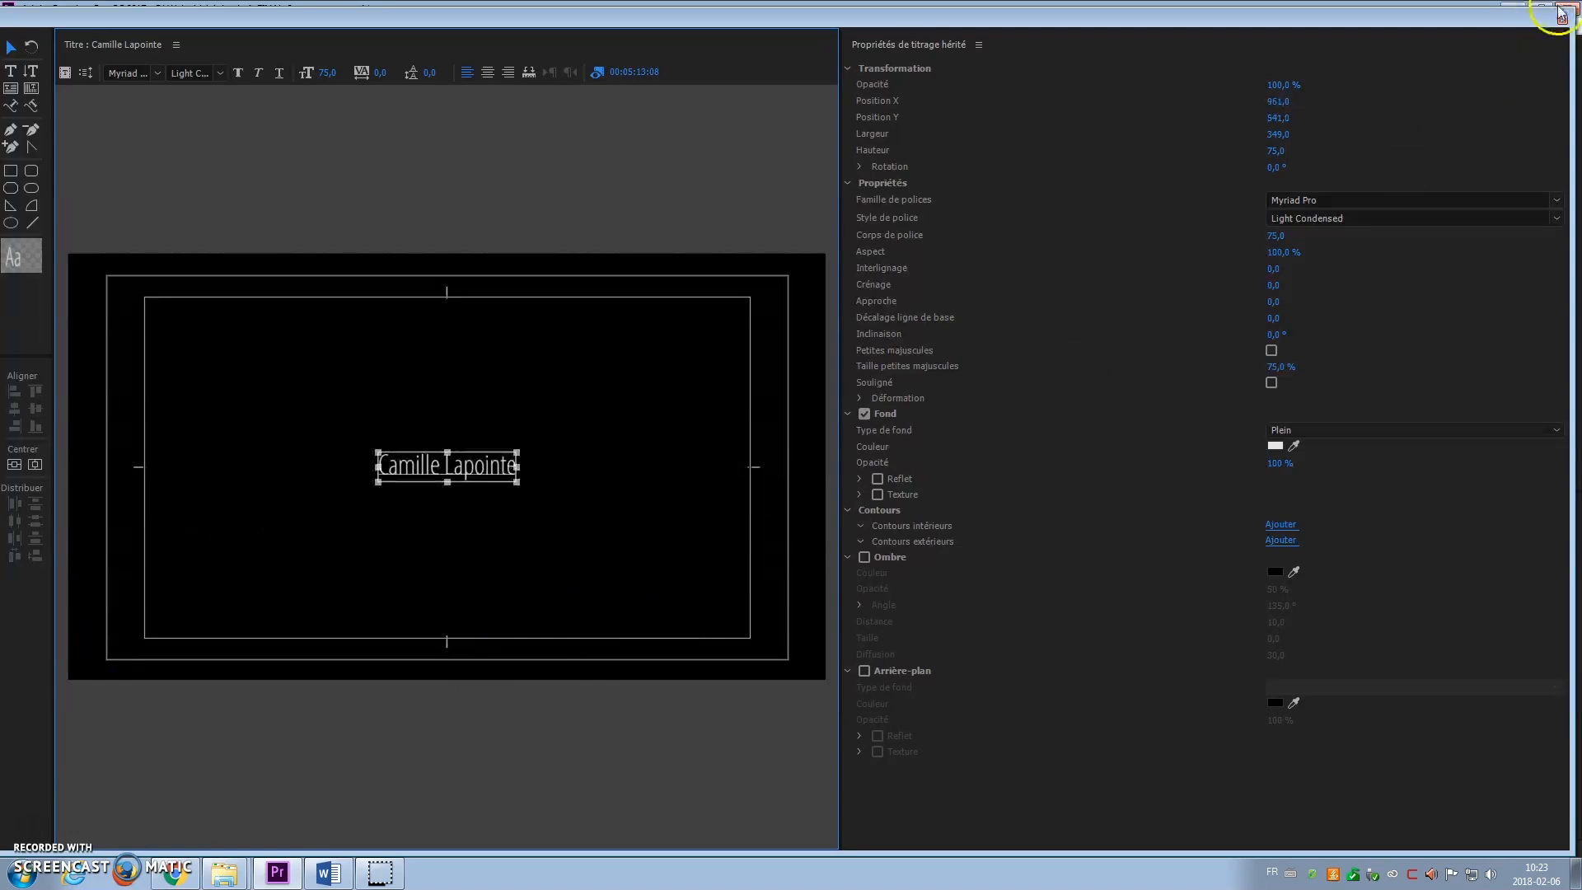
click(1562, 20)
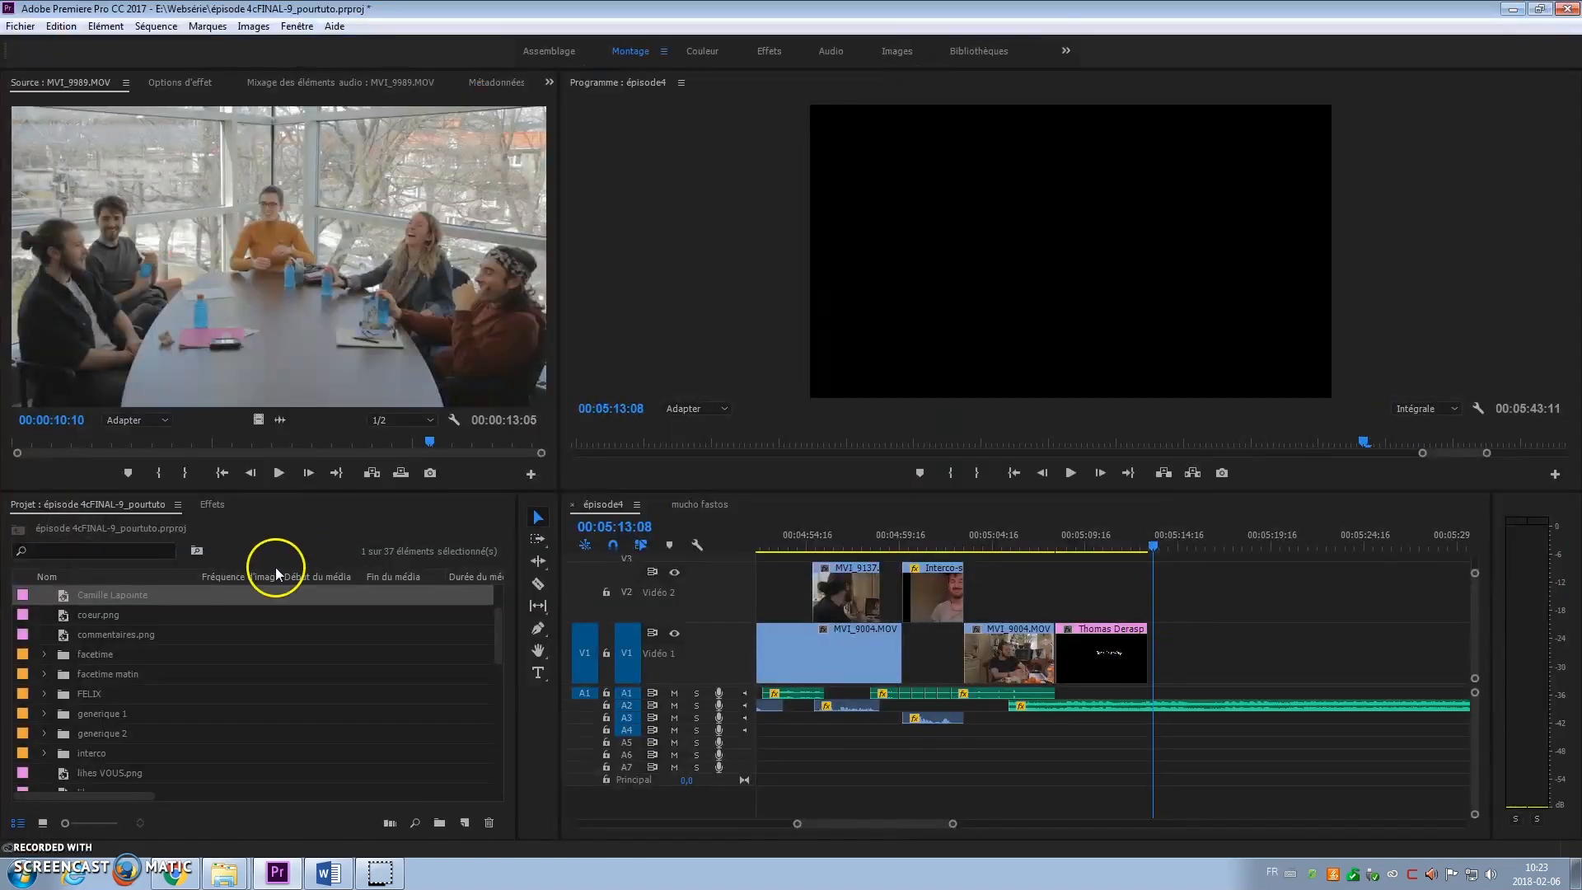
Step: Drop the new name title on V1 after the first name title and play both back
drag(18, 593, 1145, 646)
click(1141, 544)
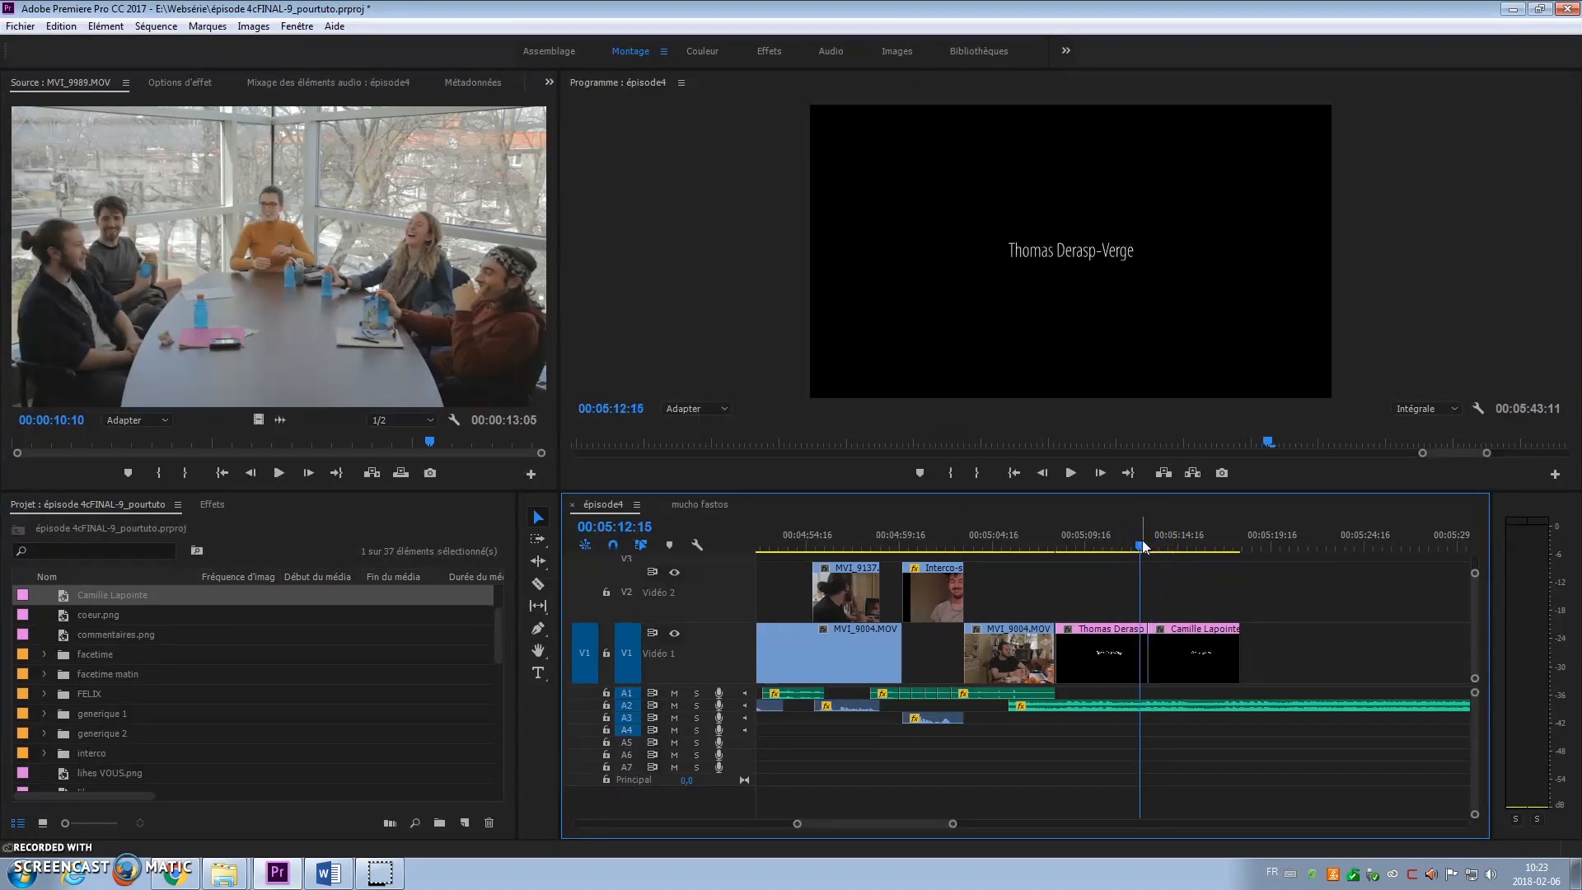
key(space)
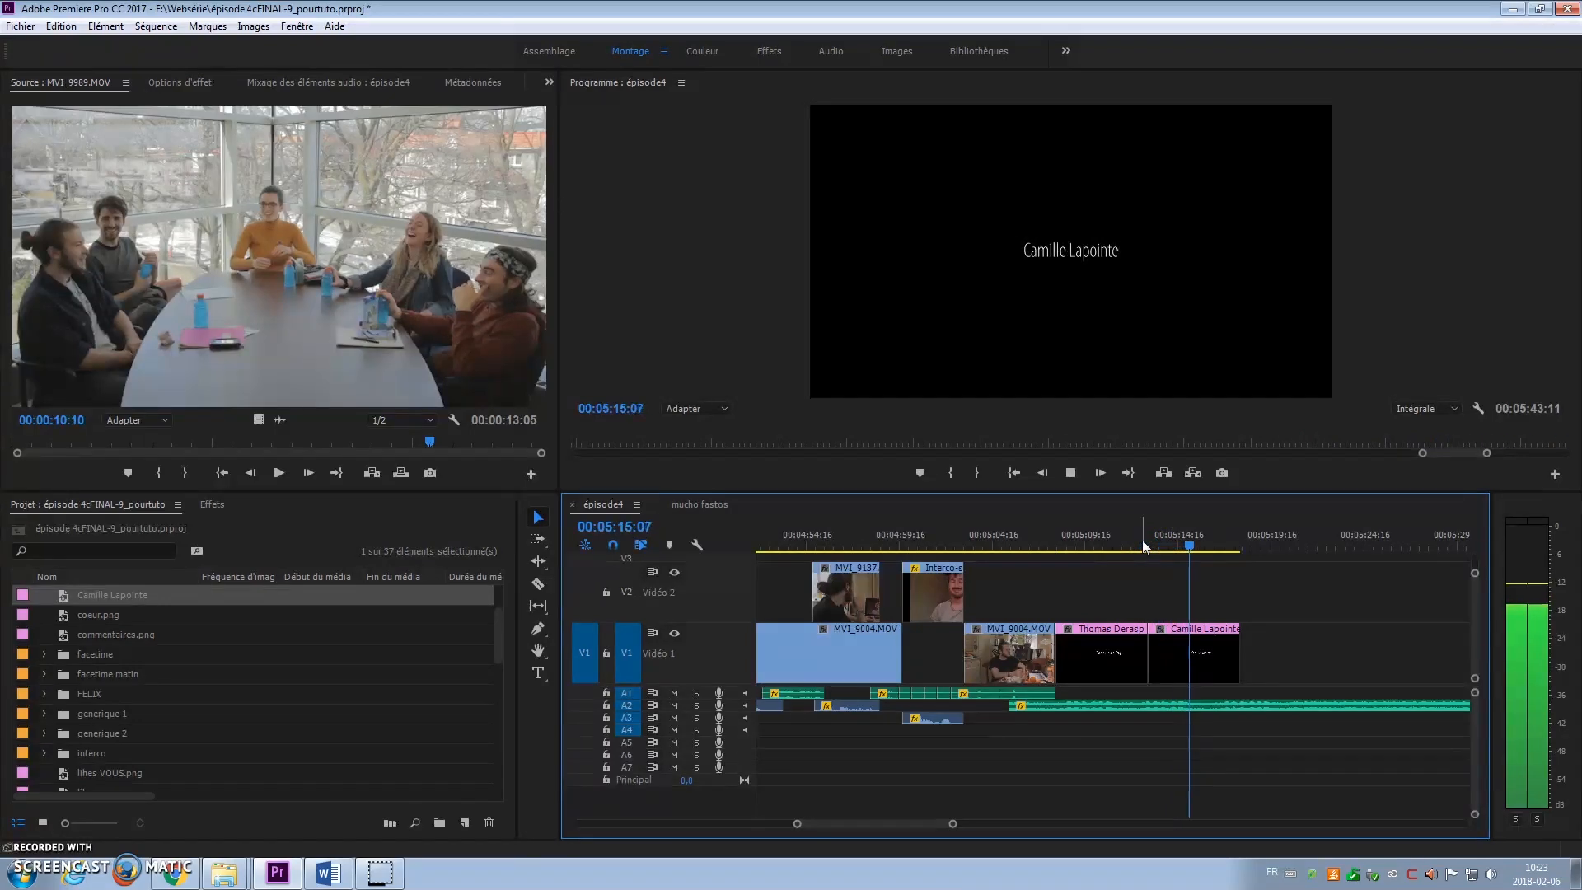
click(904, 547)
Step: Create an empty 1920×1080 legacy title named Generique in the title designer
click(64, 111)
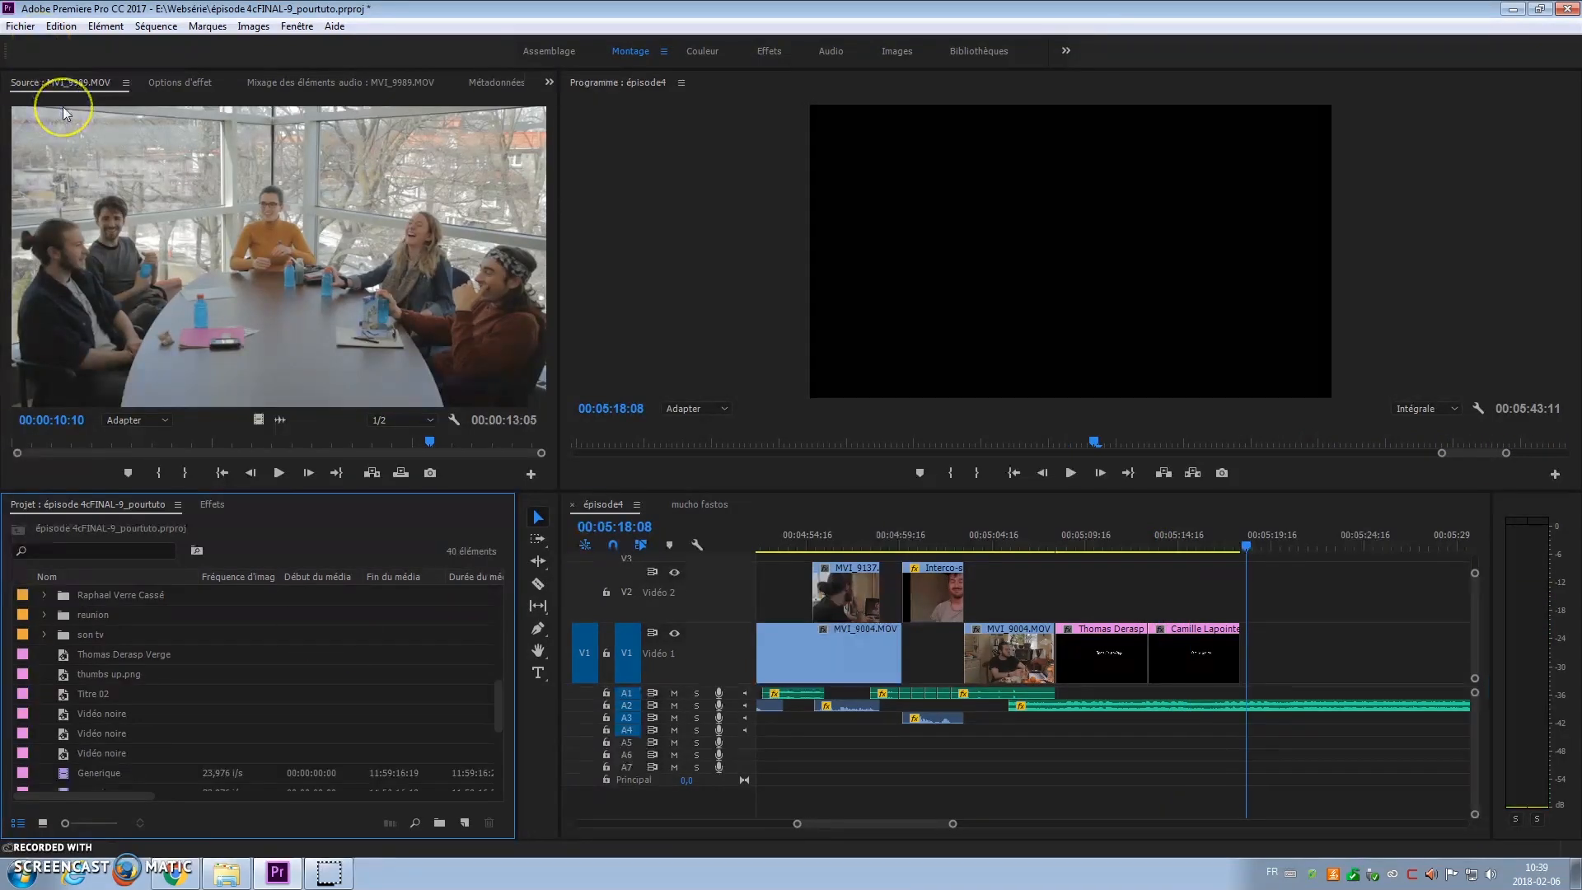
click(20, 26)
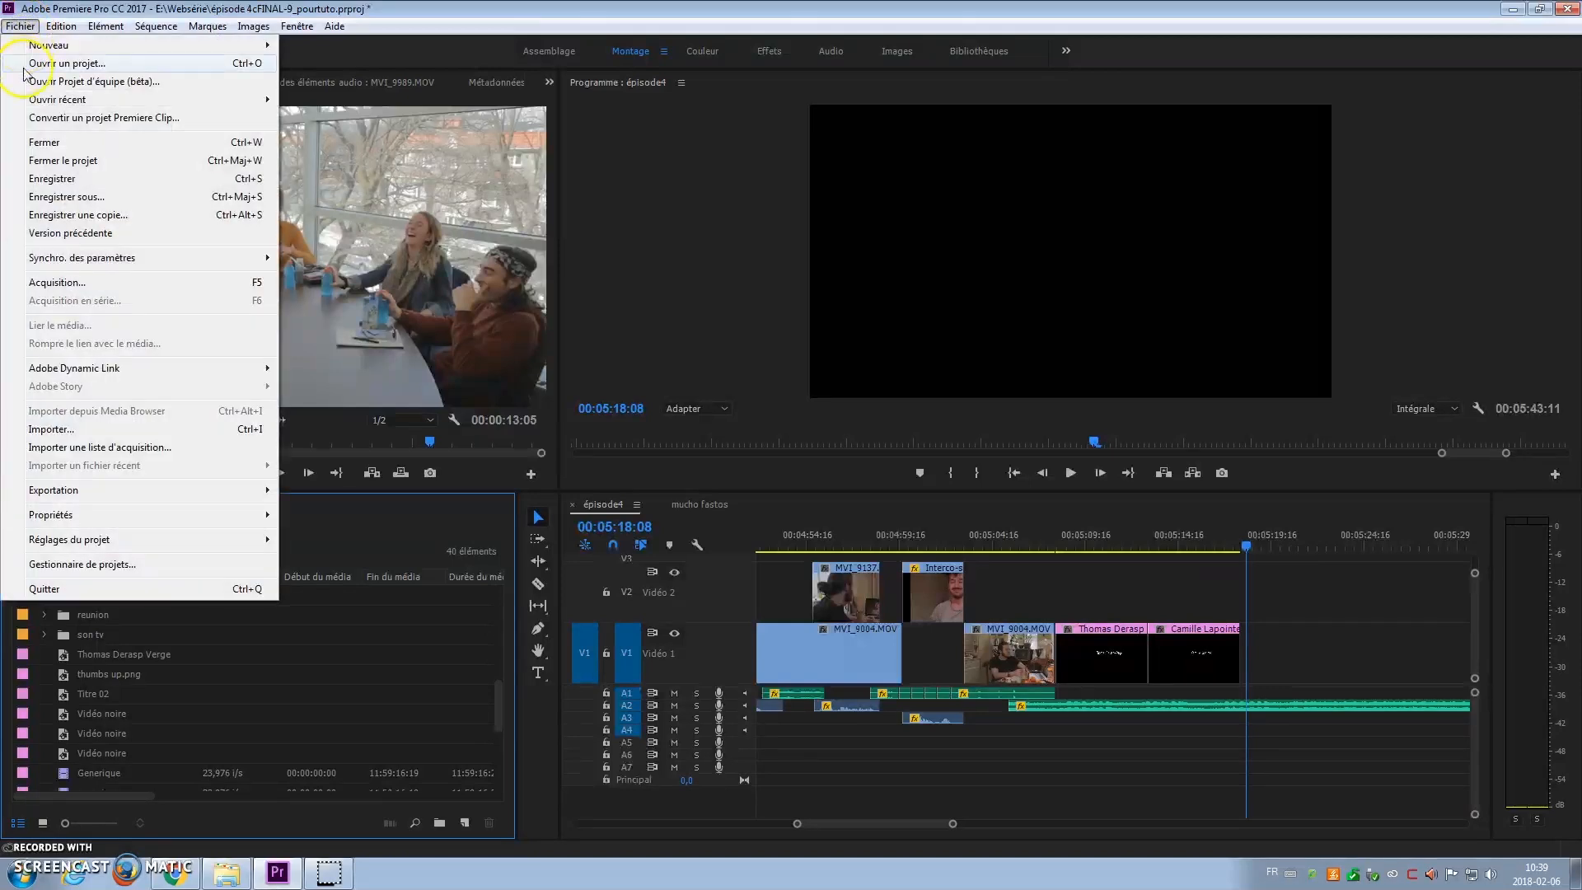
mouse_move(51, 46)
click(363, 173)
click(347, 189)
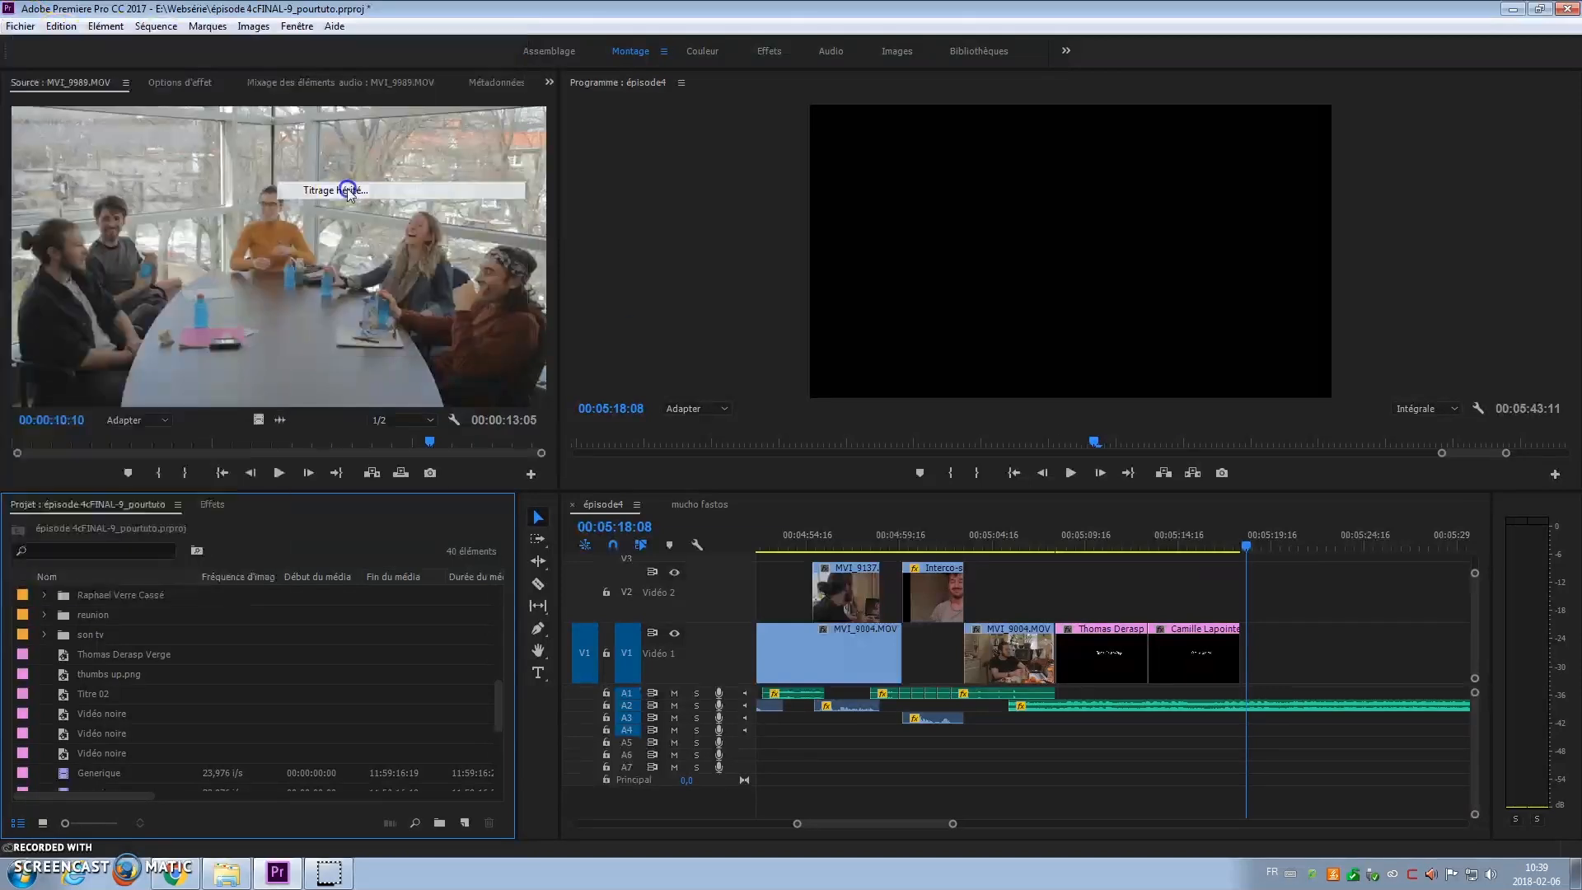
key(BackSpace)
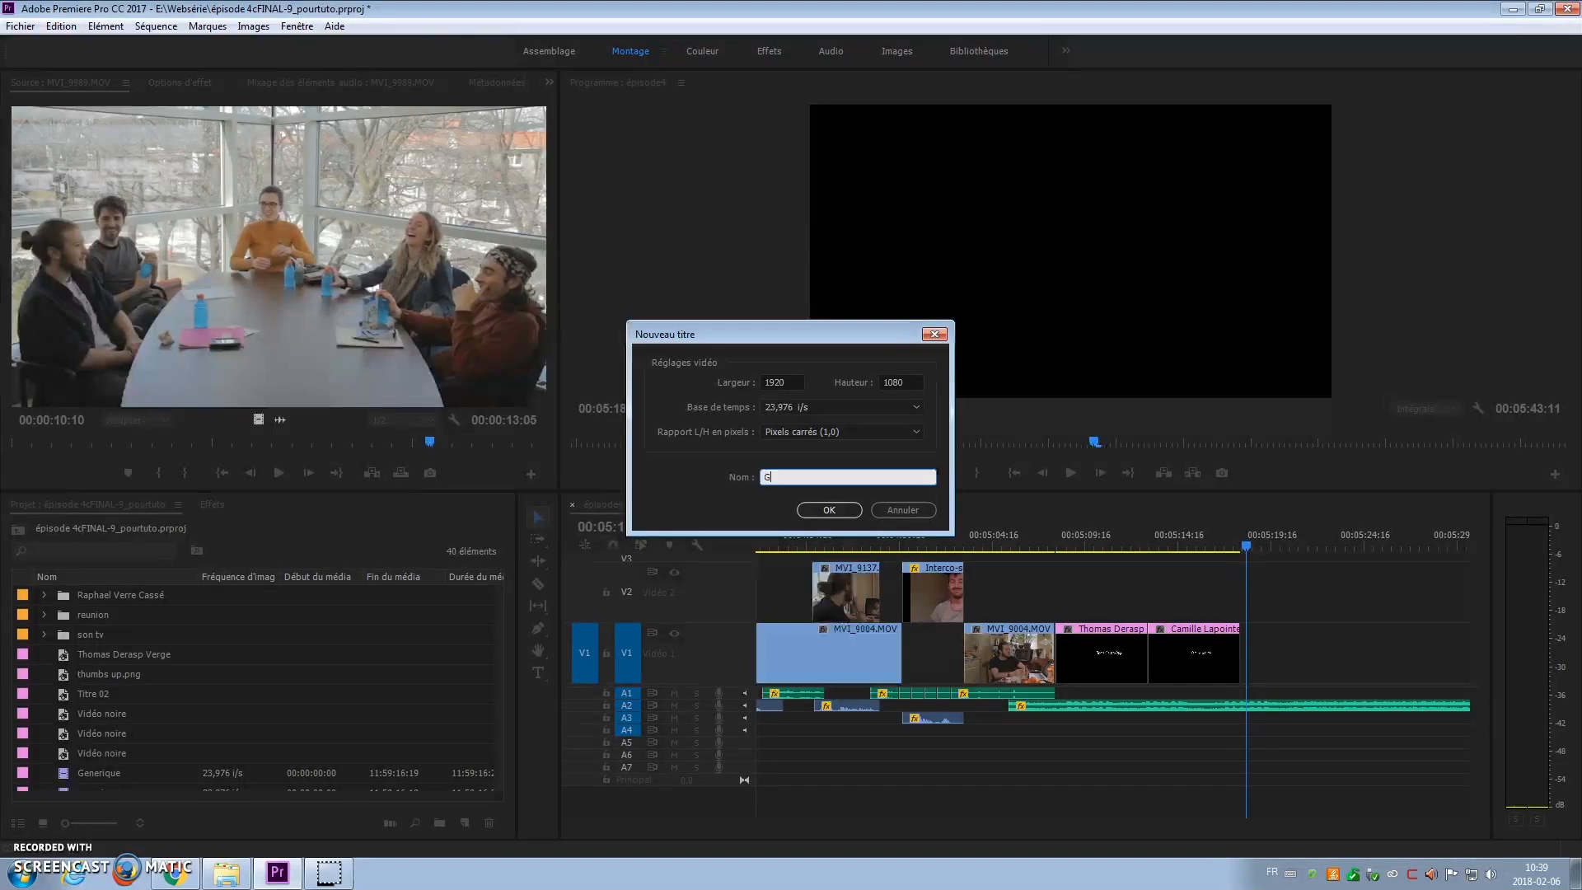
key(Return)
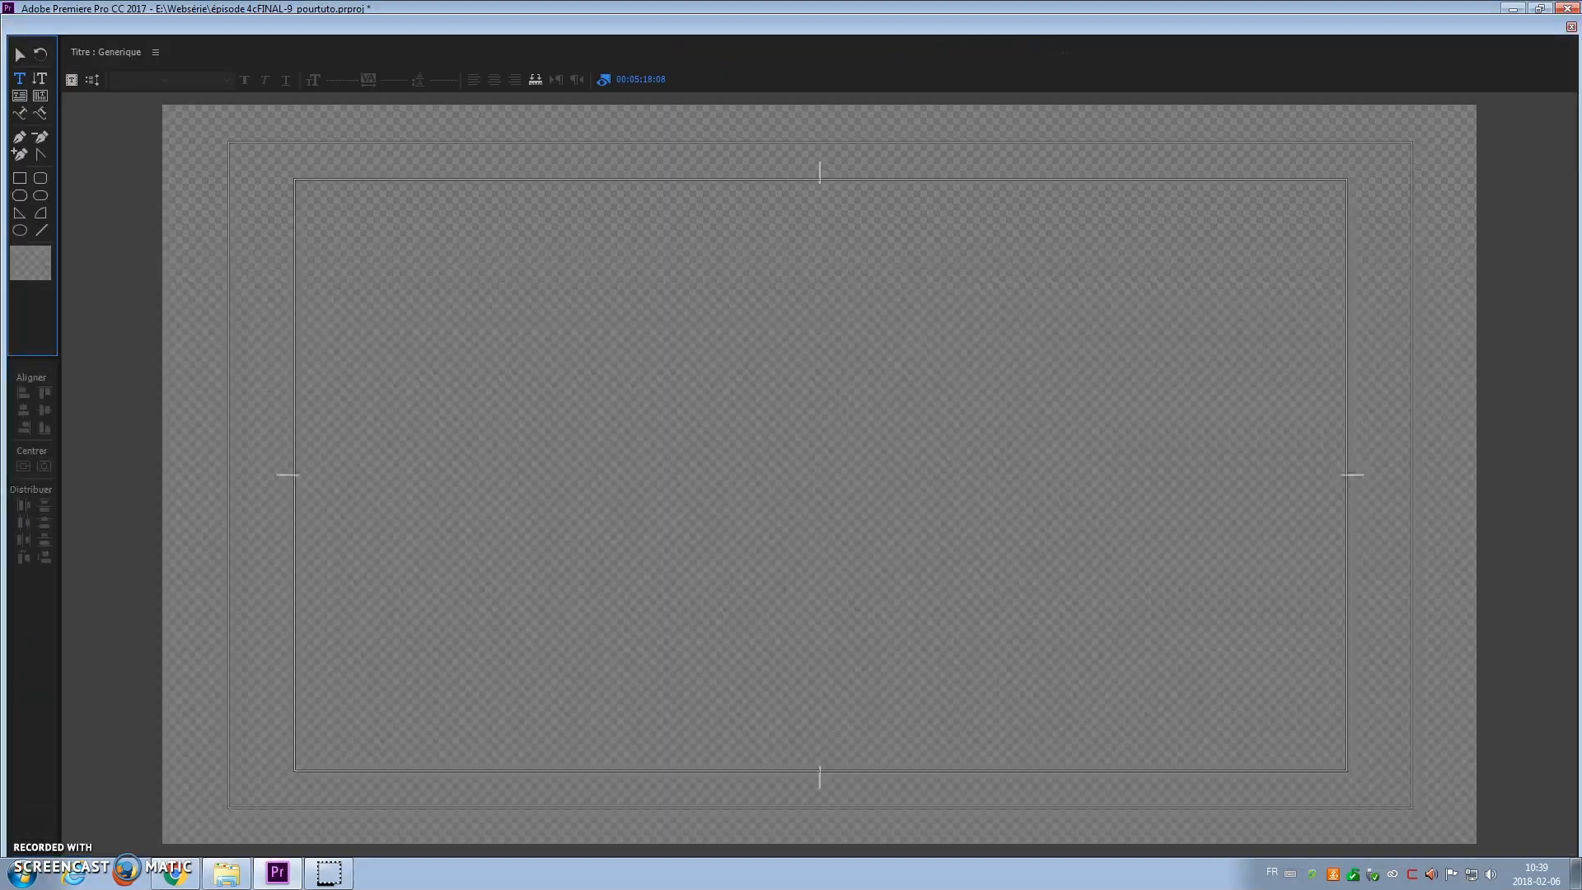
Step: Set Generique's roll options to a vertical roll with Start Off Screen and End Off Screen
click(72, 82)
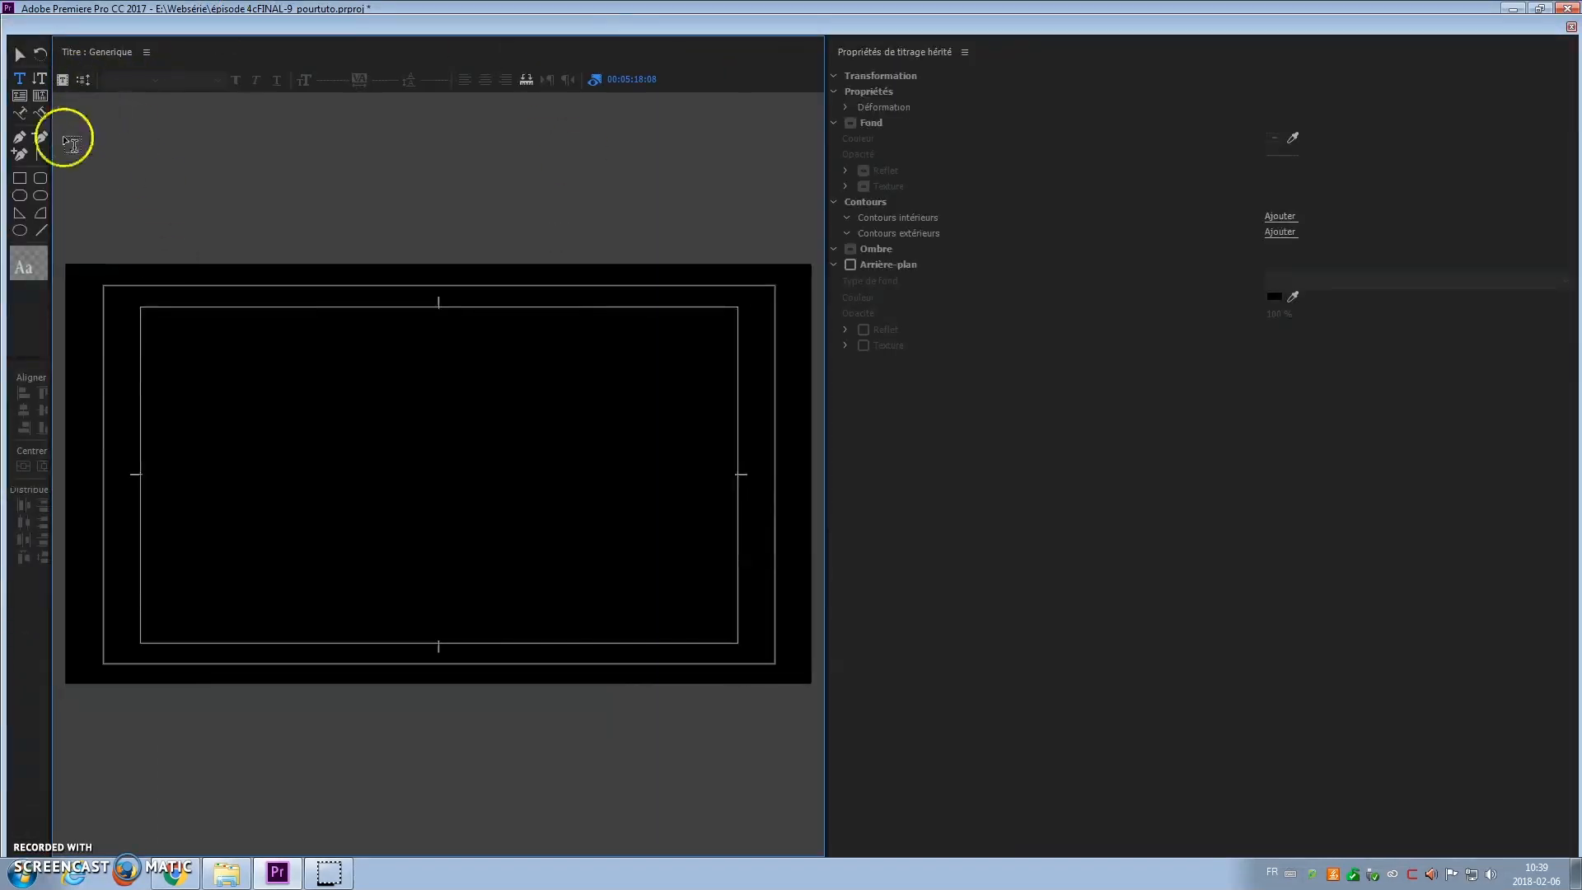
click(84, 82)
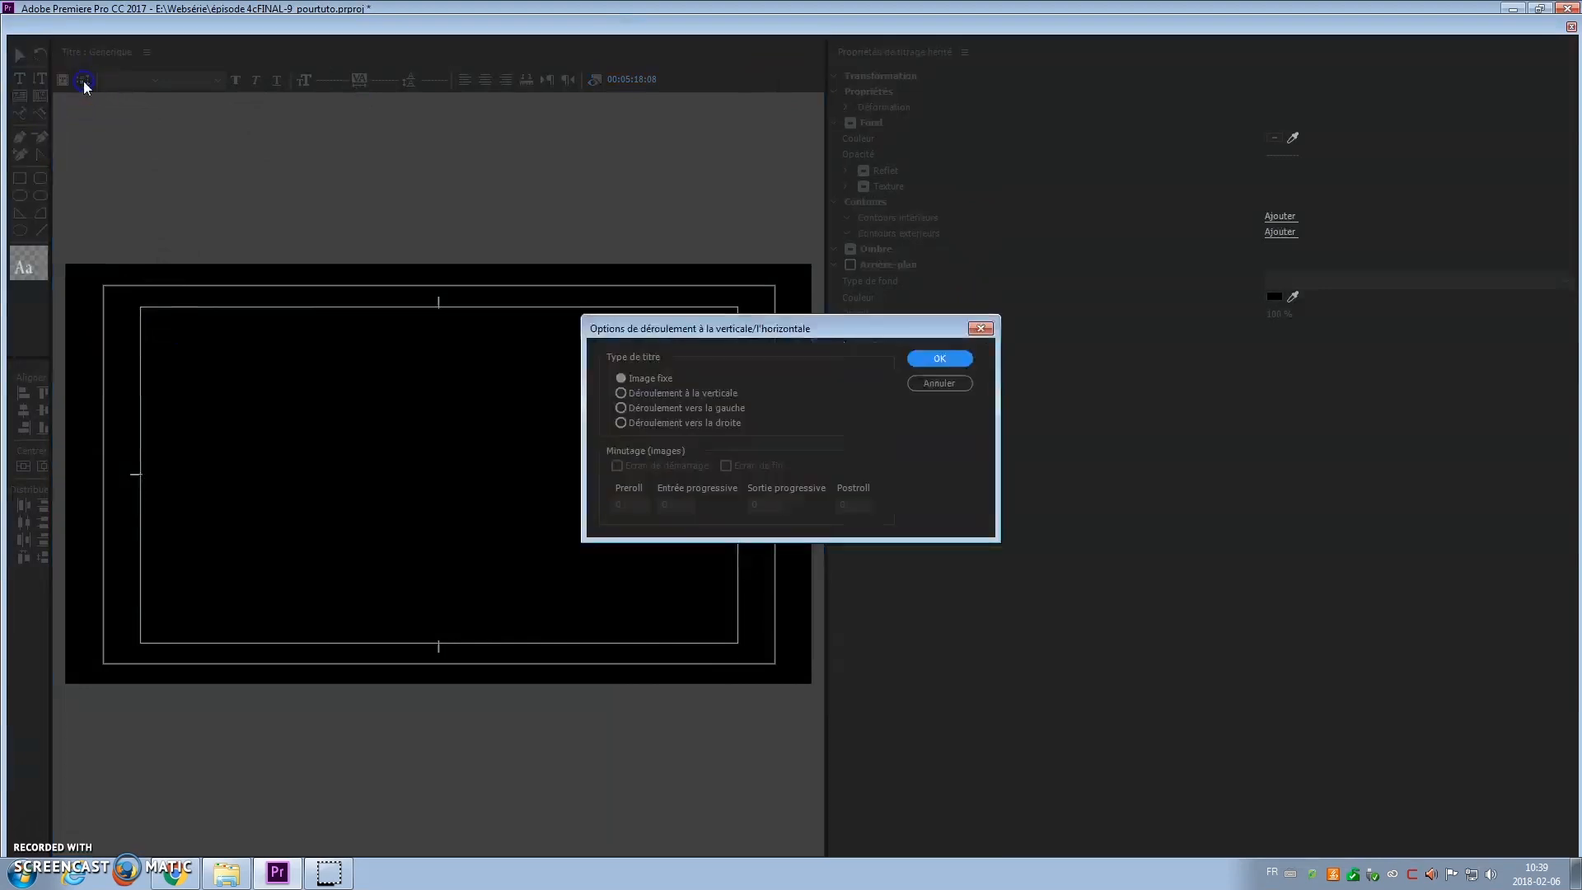
click(620, 393)
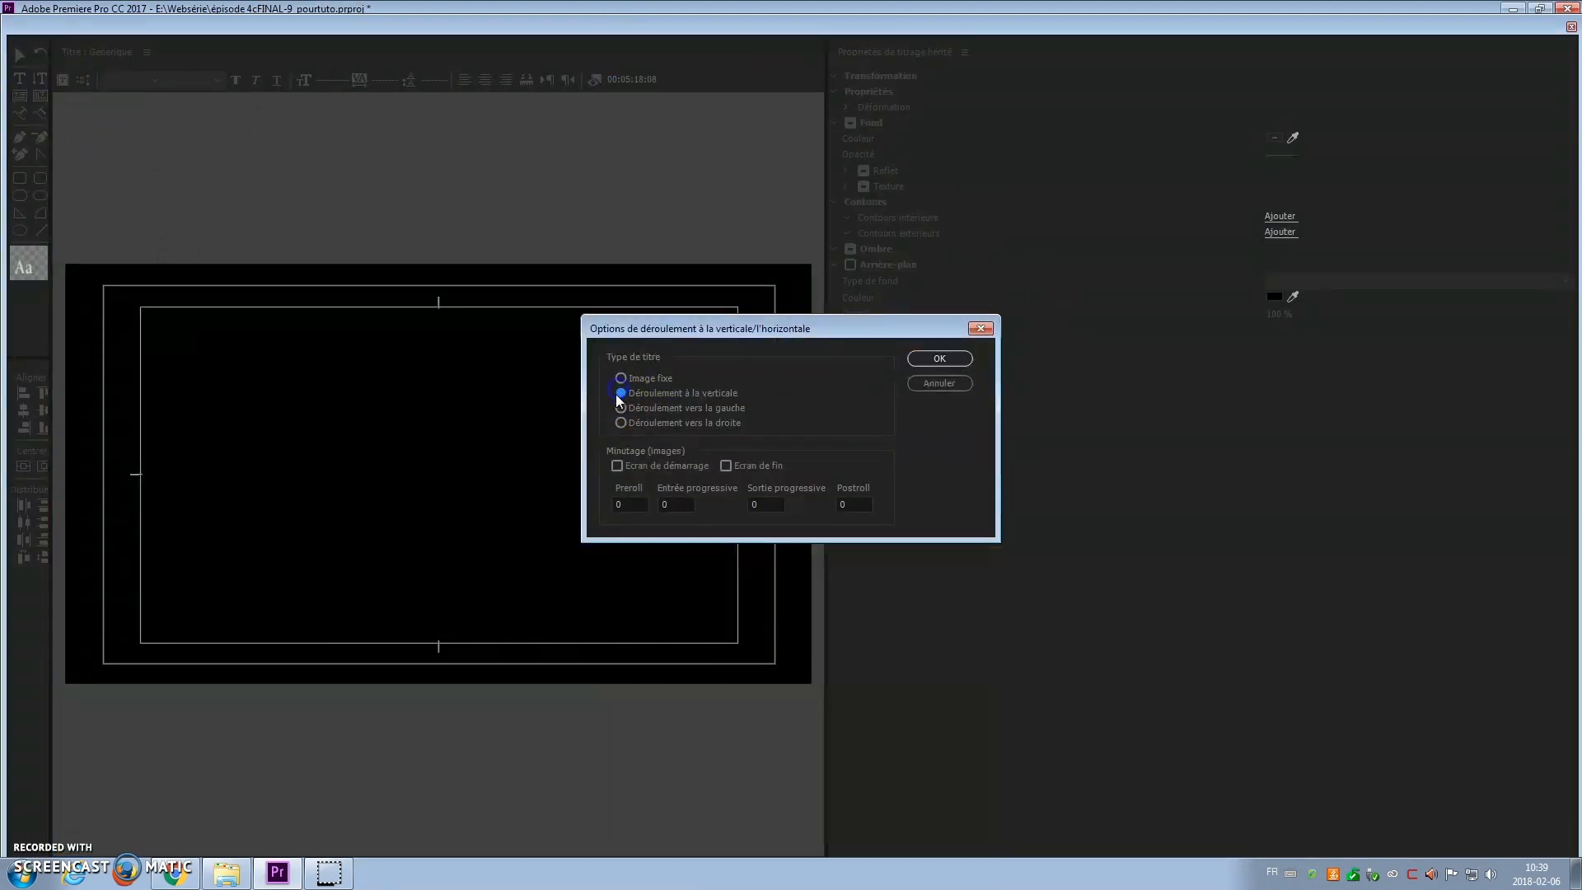
click(617, 465)
click(724, 463)
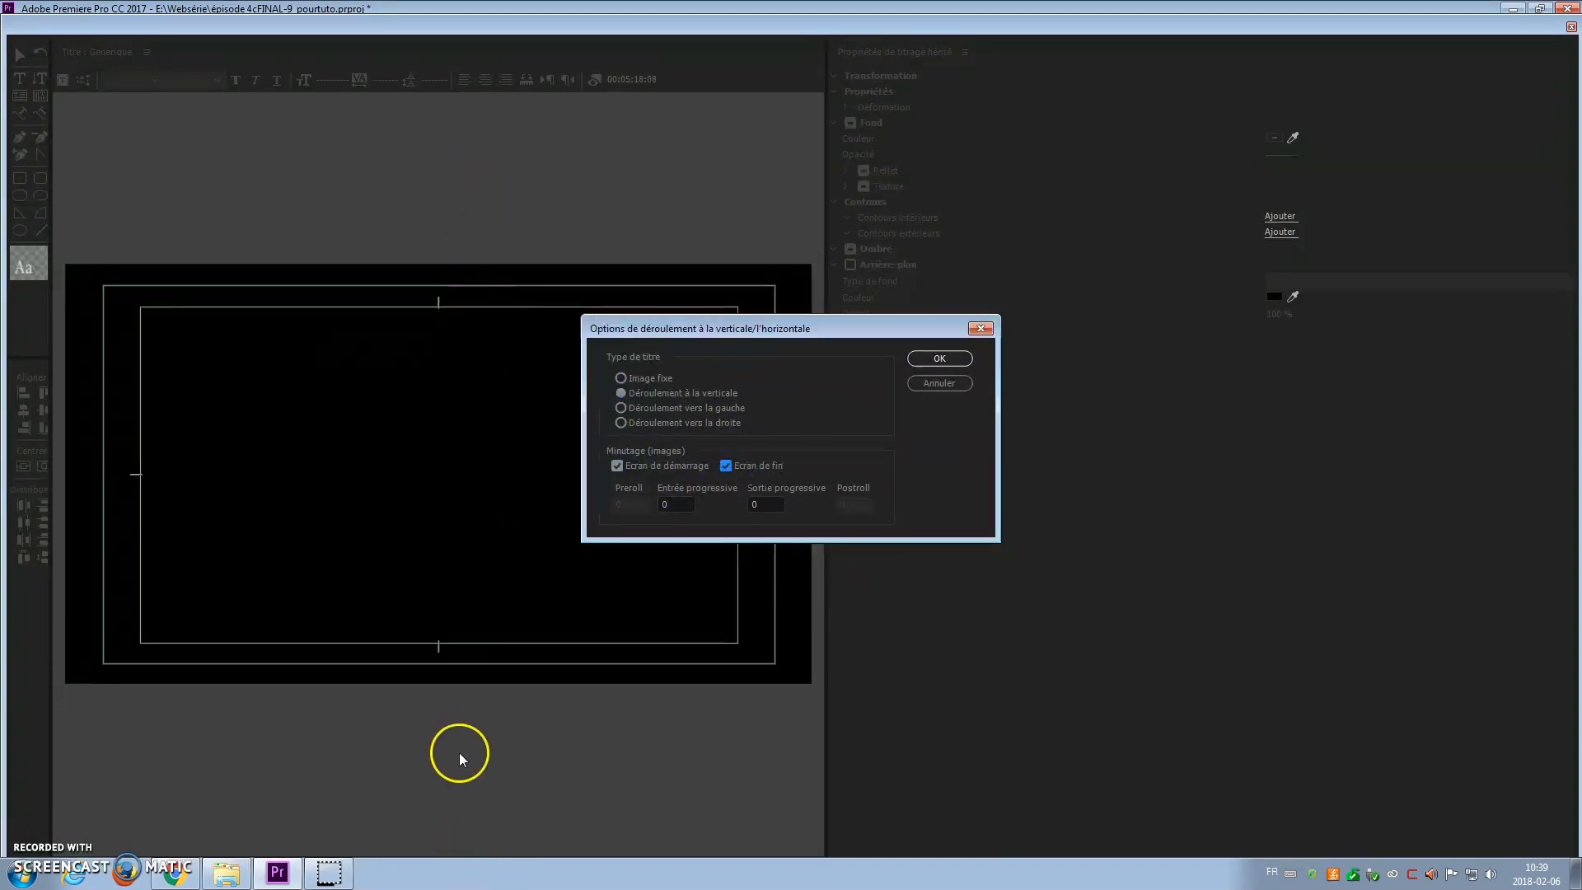
click(940, 359)
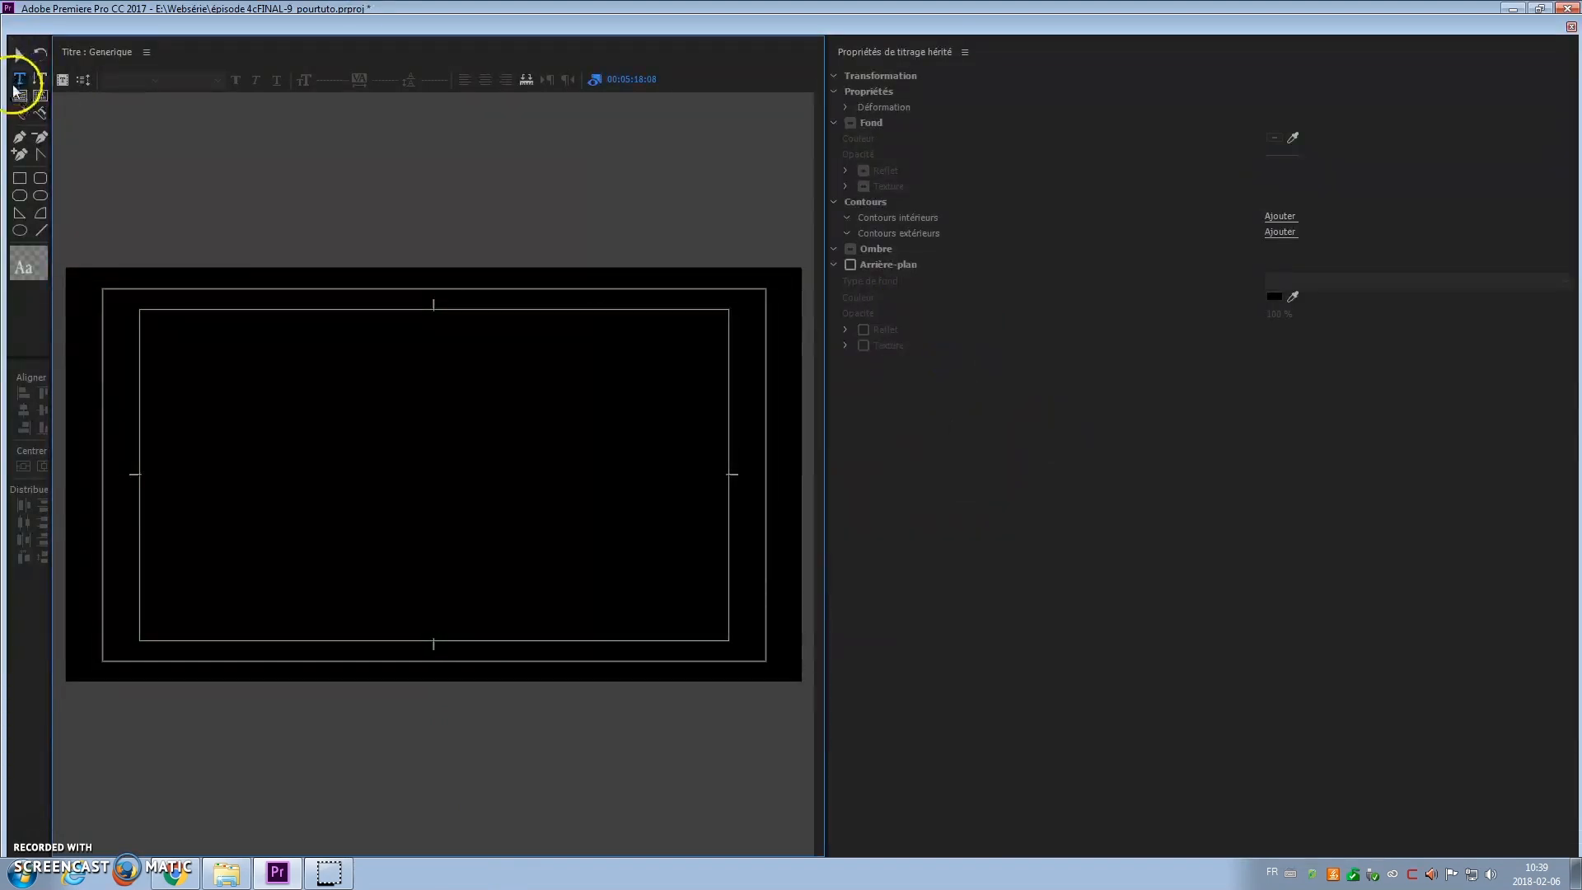
Step: Type the headings Réalisation, Caméra, Montage and Rermerciements on spaced lines at the upper left
click(150, 329)
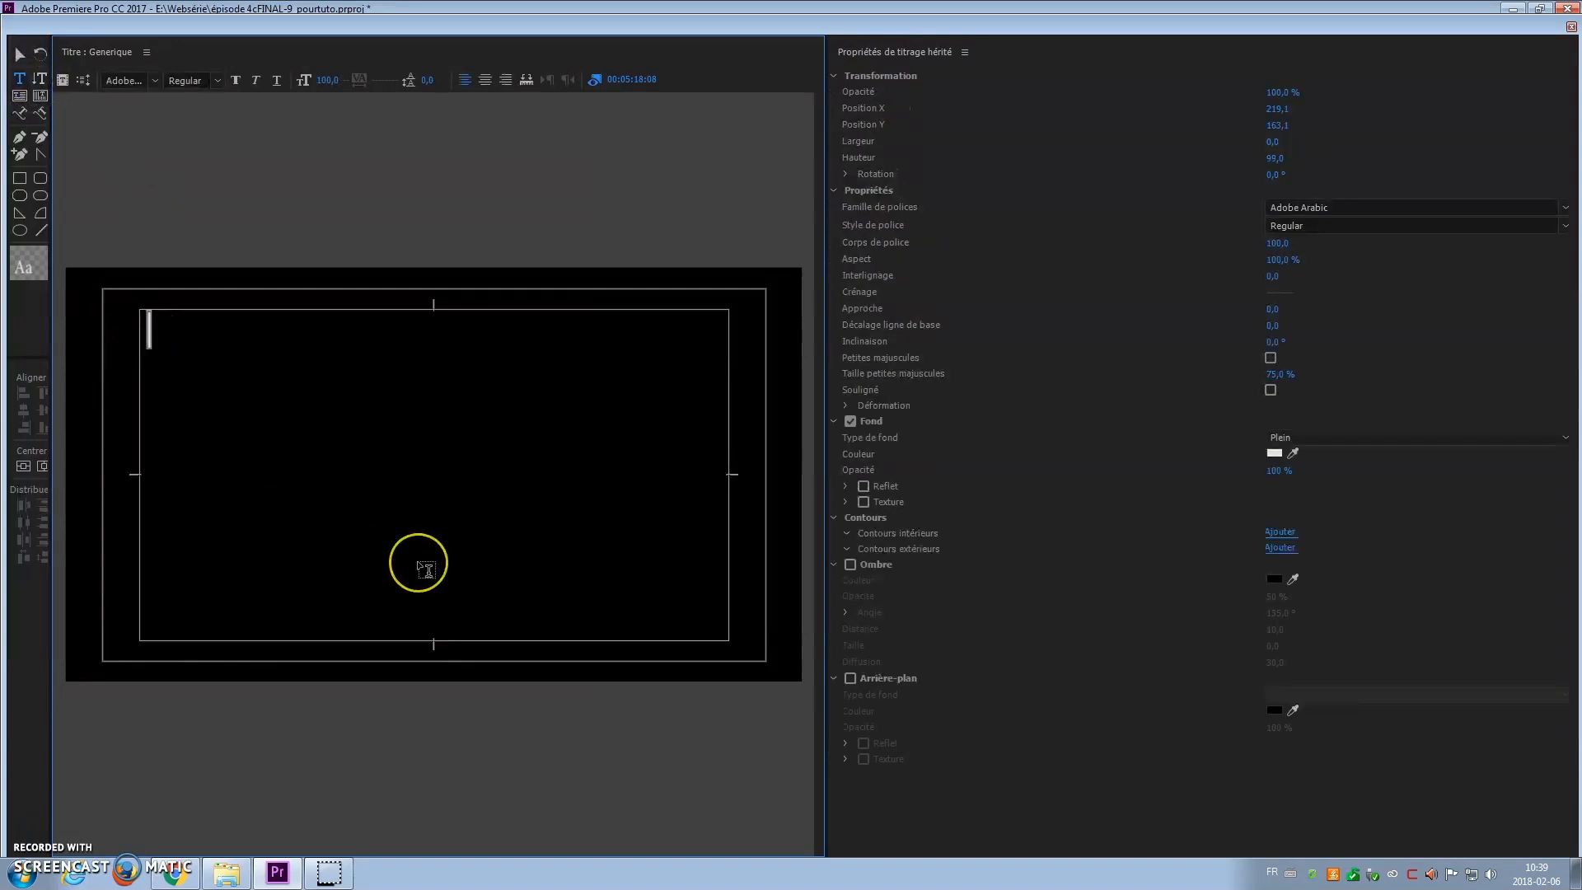
text(Réalisation)
key(Return)
key(Return)
text(Caméra)
key(Return)
key(Return)
text(Monta)
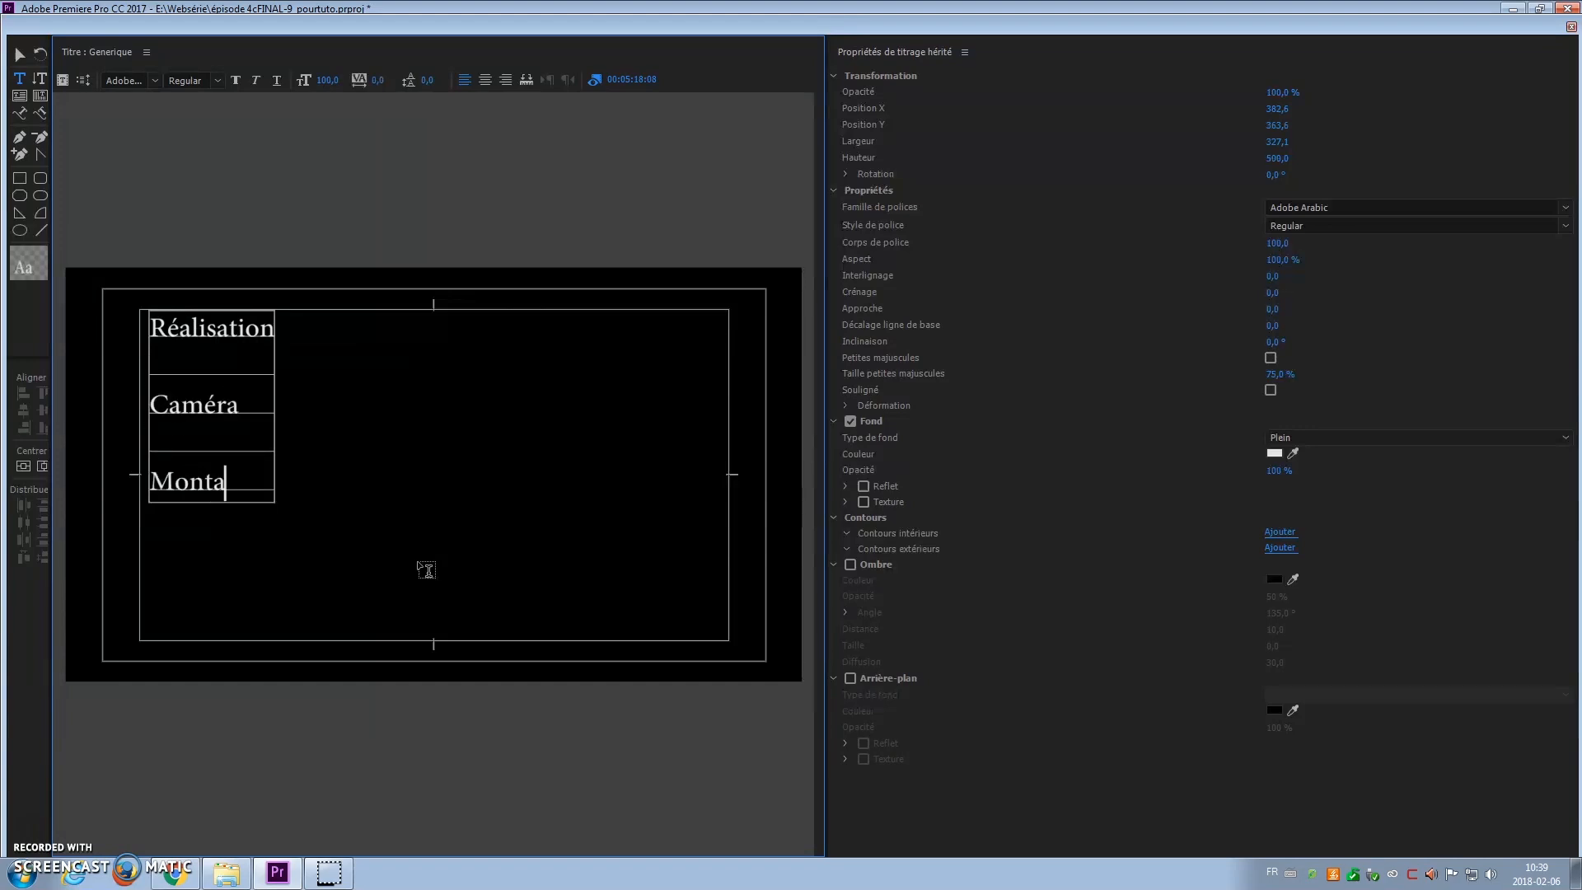
text(ge)
key(Return)
key(Return)
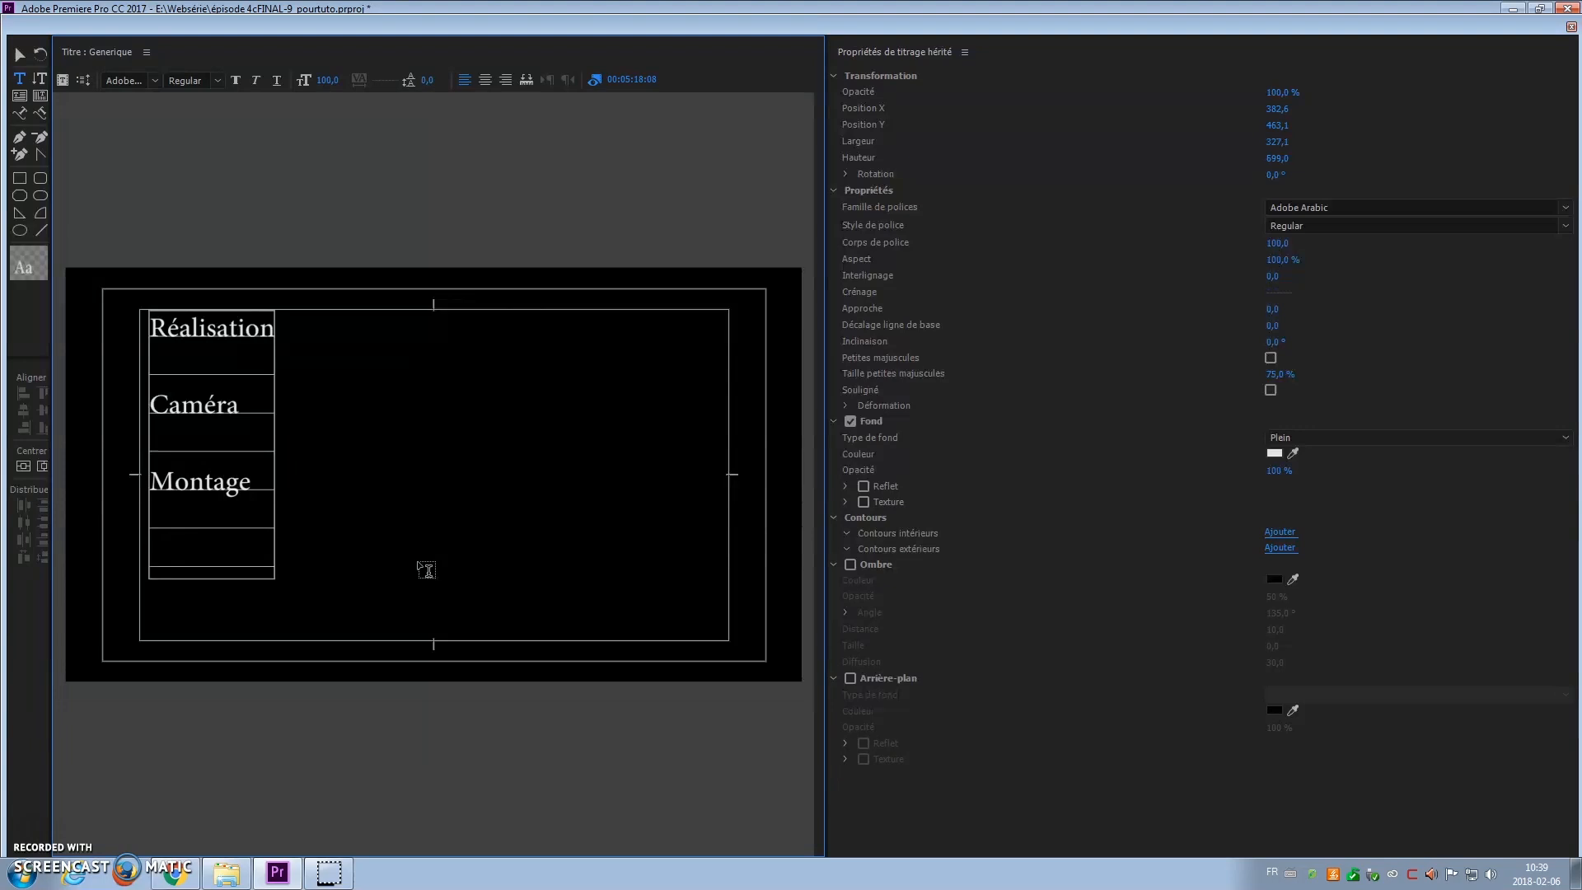
text(Rermerciements)
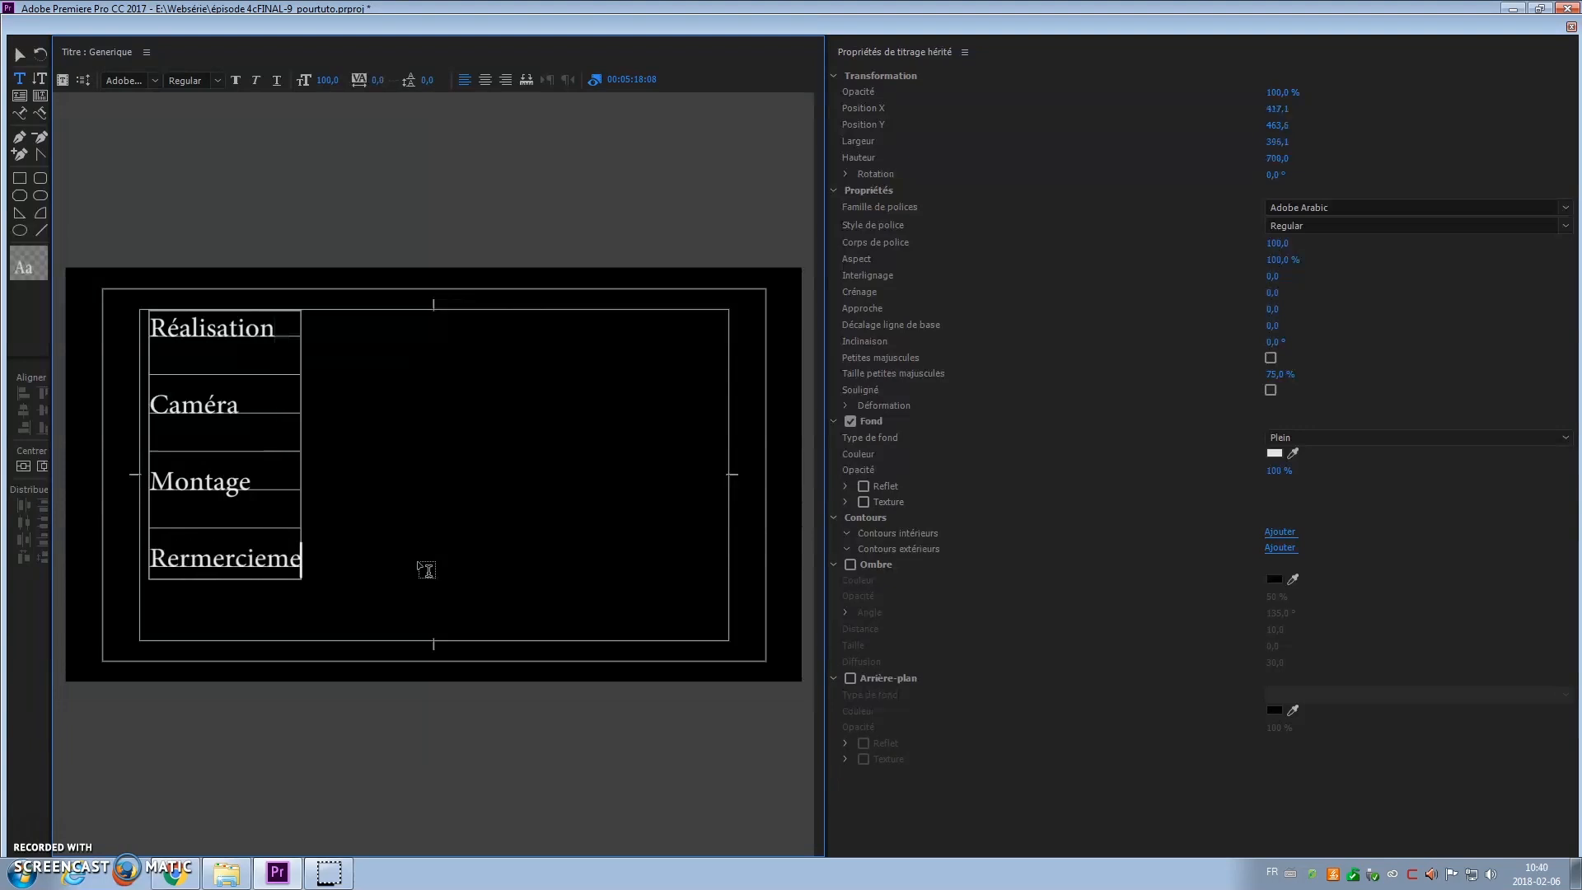
Step: Insert the Crédits musicaux heading after Montage and add blank lines below Rermerciements
click(249, 478)
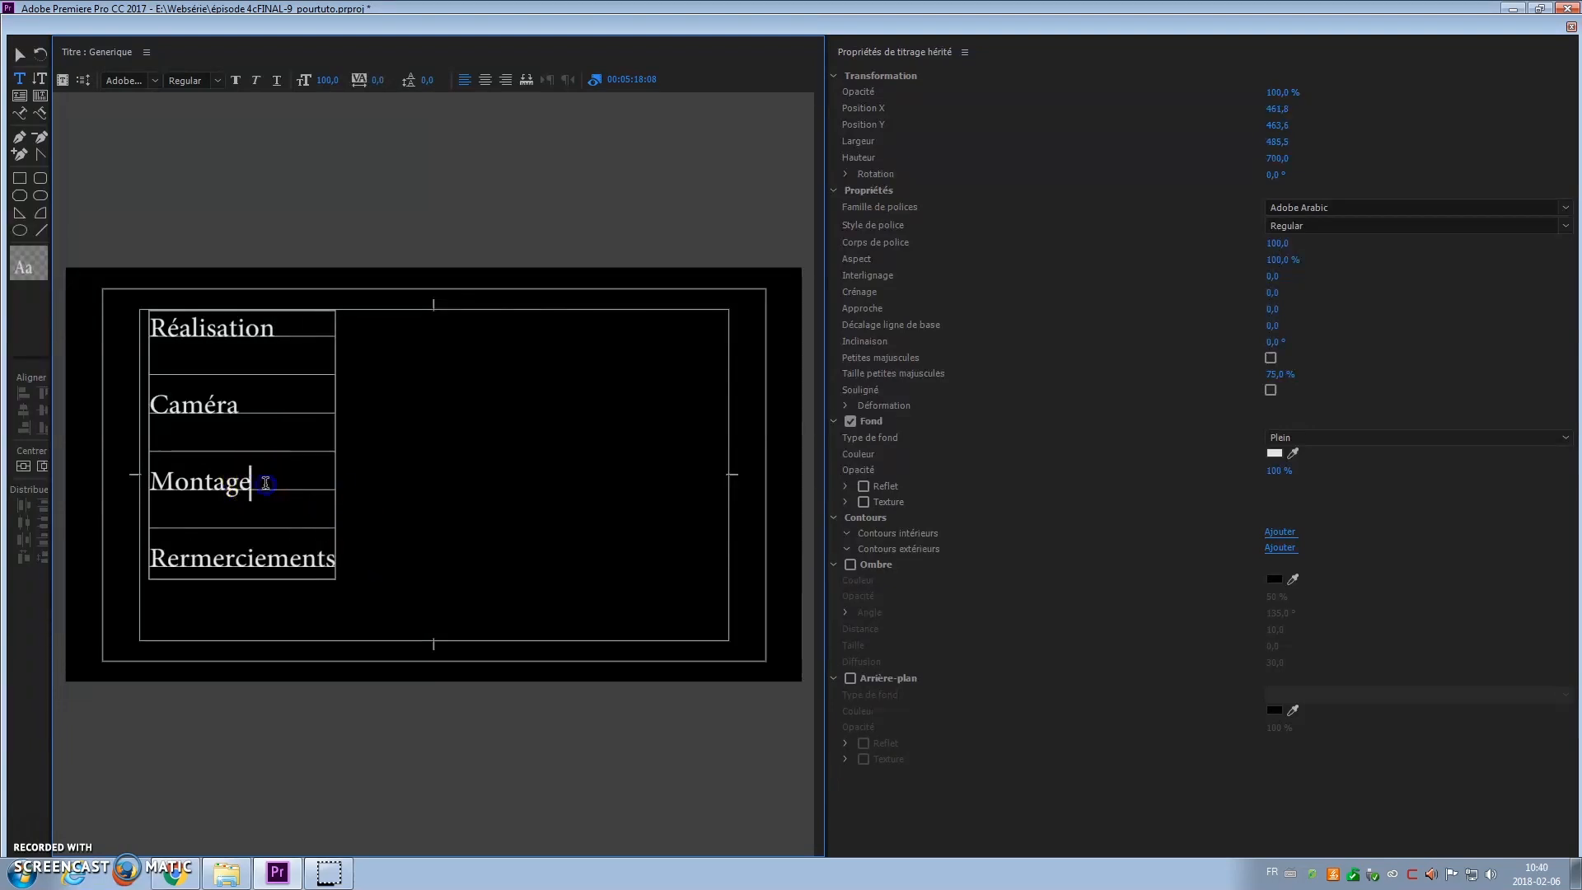
key(Return)
key(Return)
text(Cr)
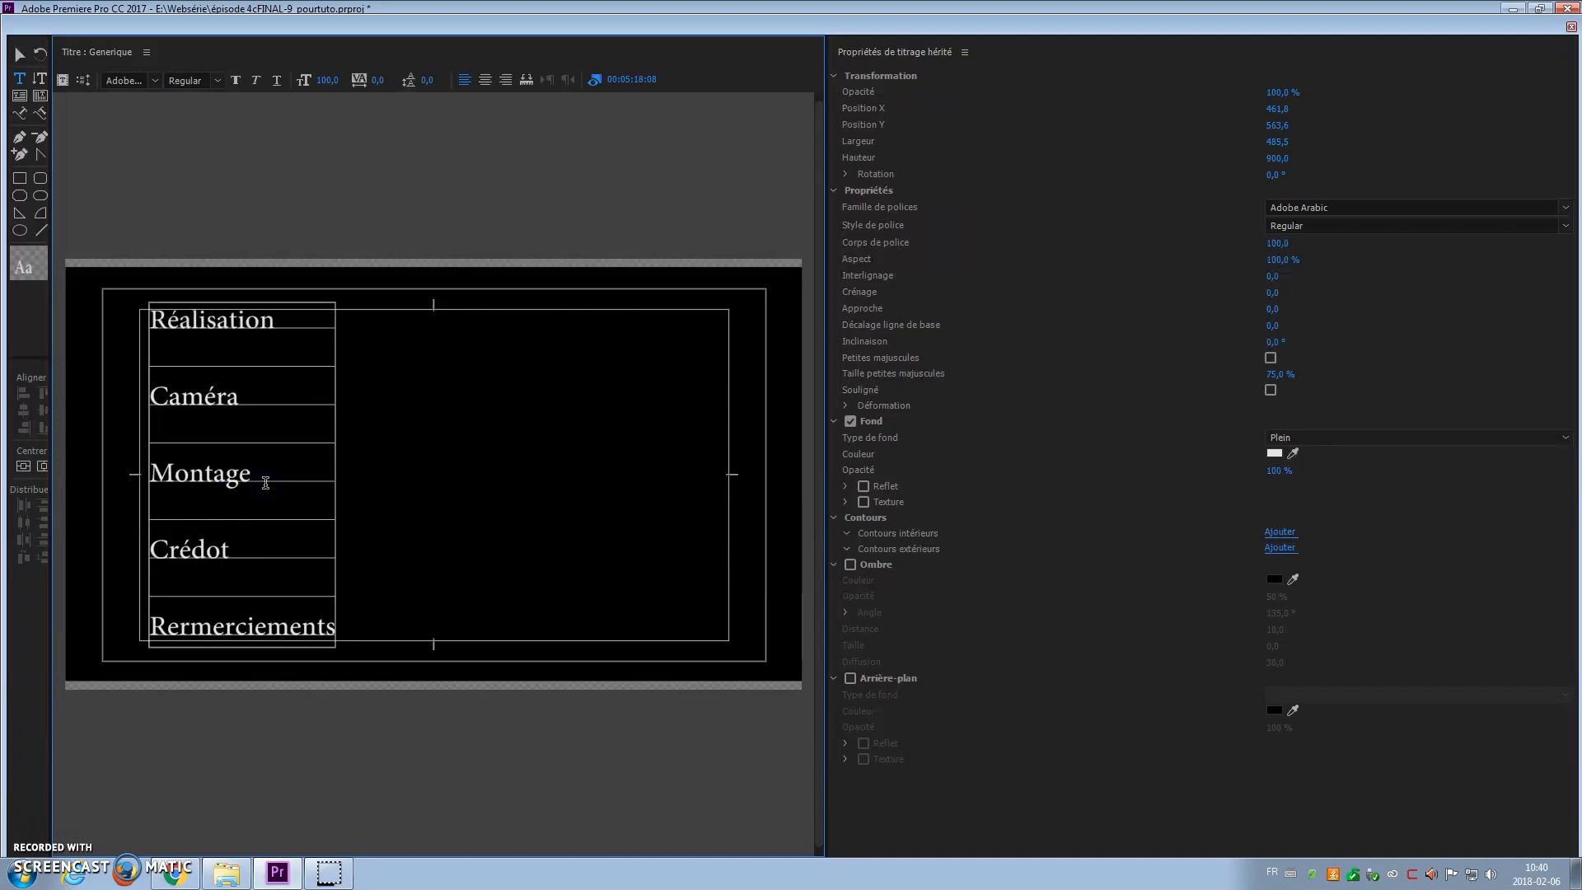
text(édits musicaux)
click(369, 582)
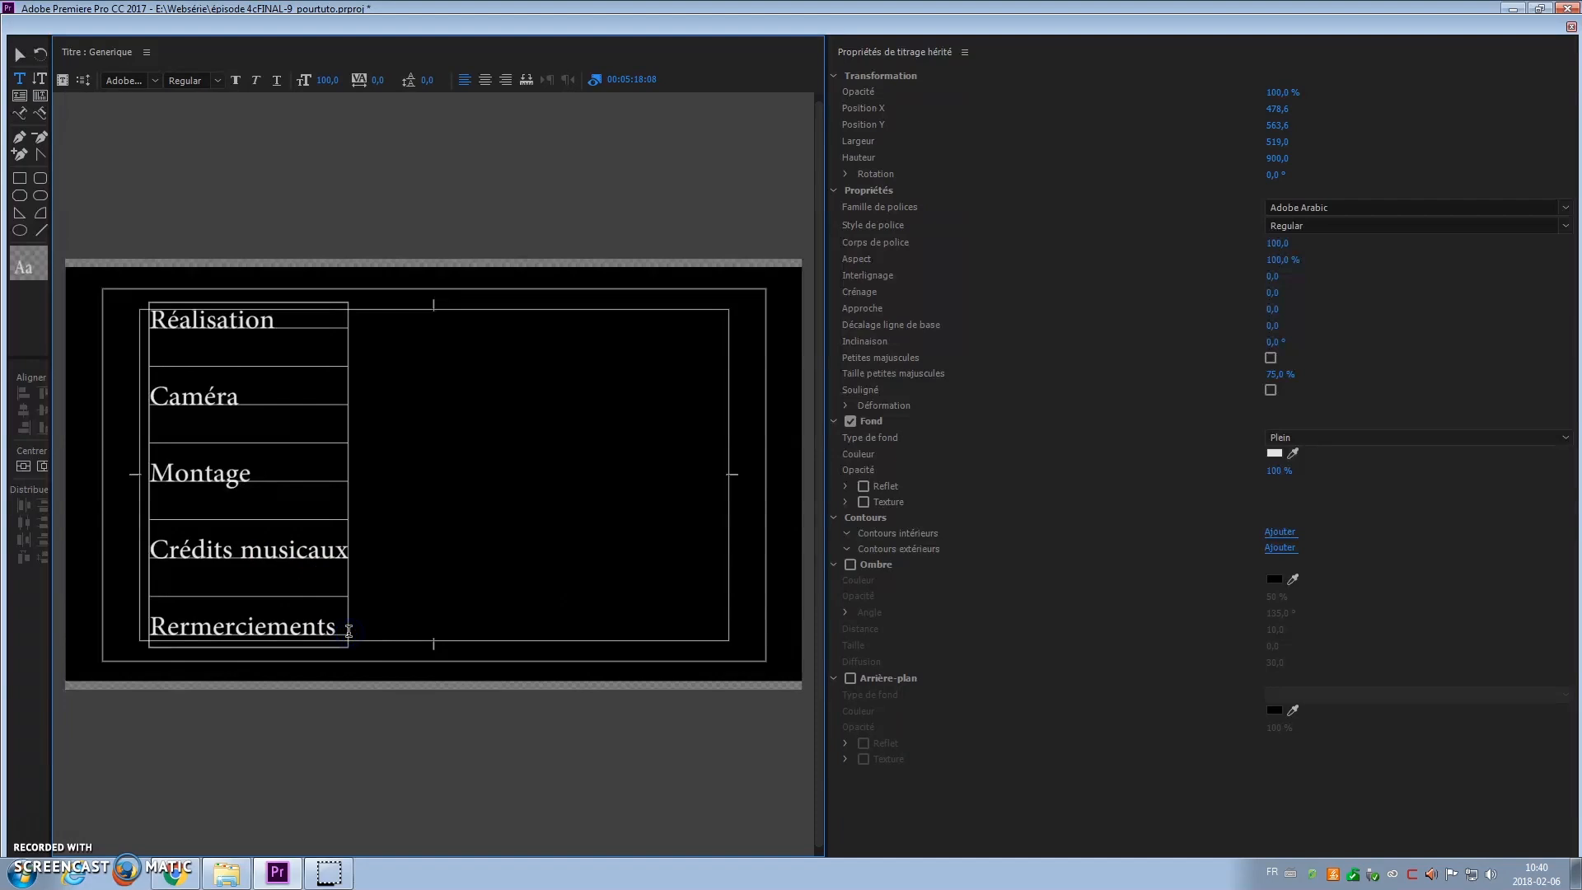
key(Return)
key(Return)
Step: Type 'Cours ©Collège Maisonneuve' as the final line below Rermerciements
text(Cours ©Coll)
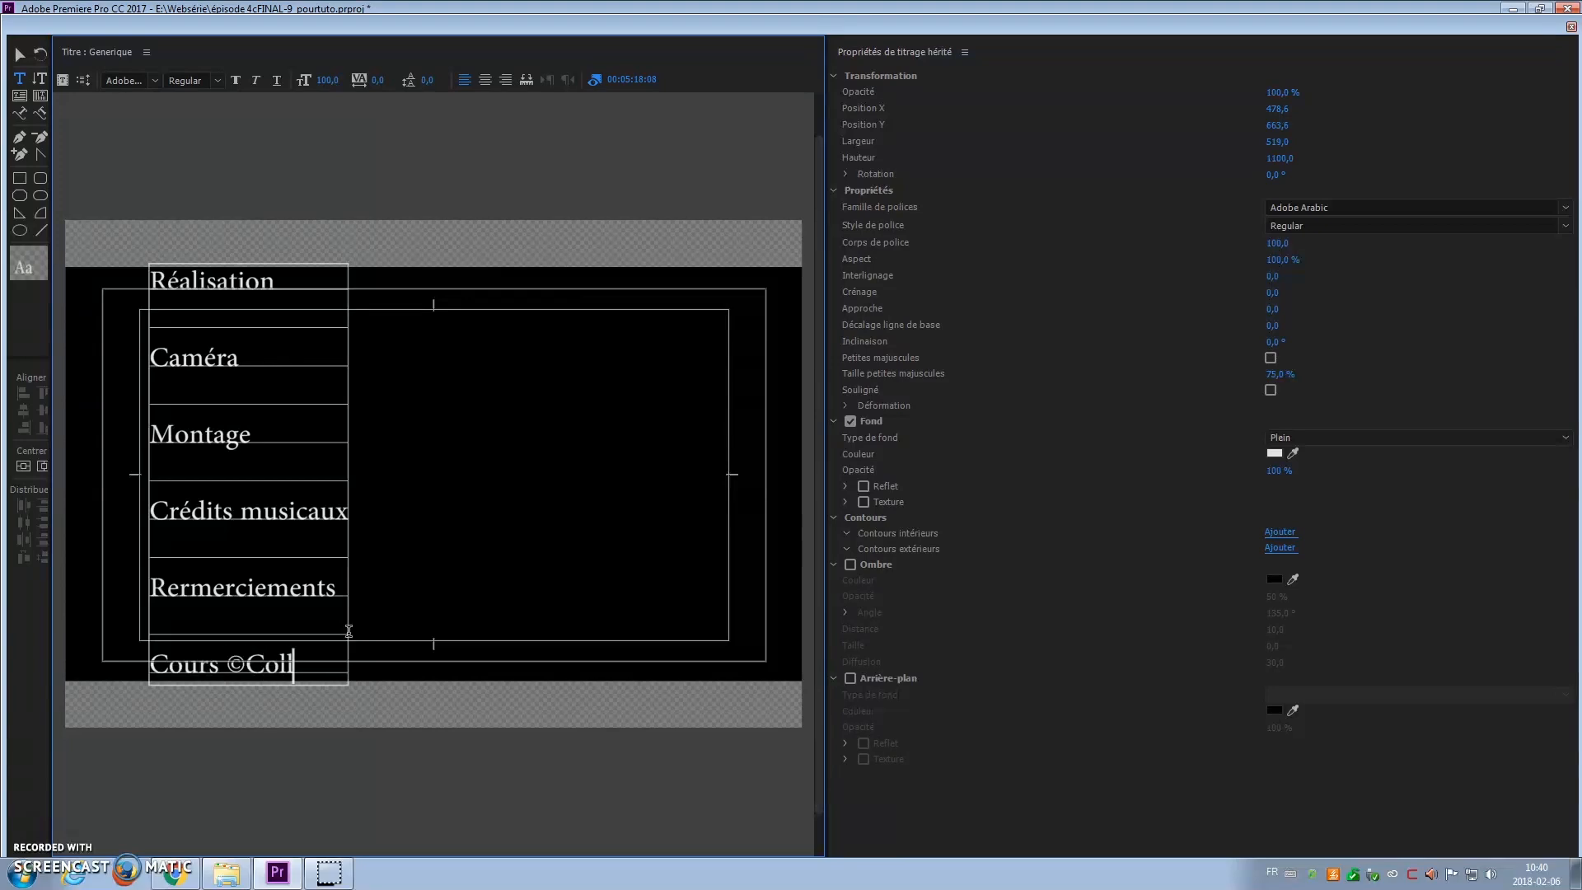
text(Maisonneuve)
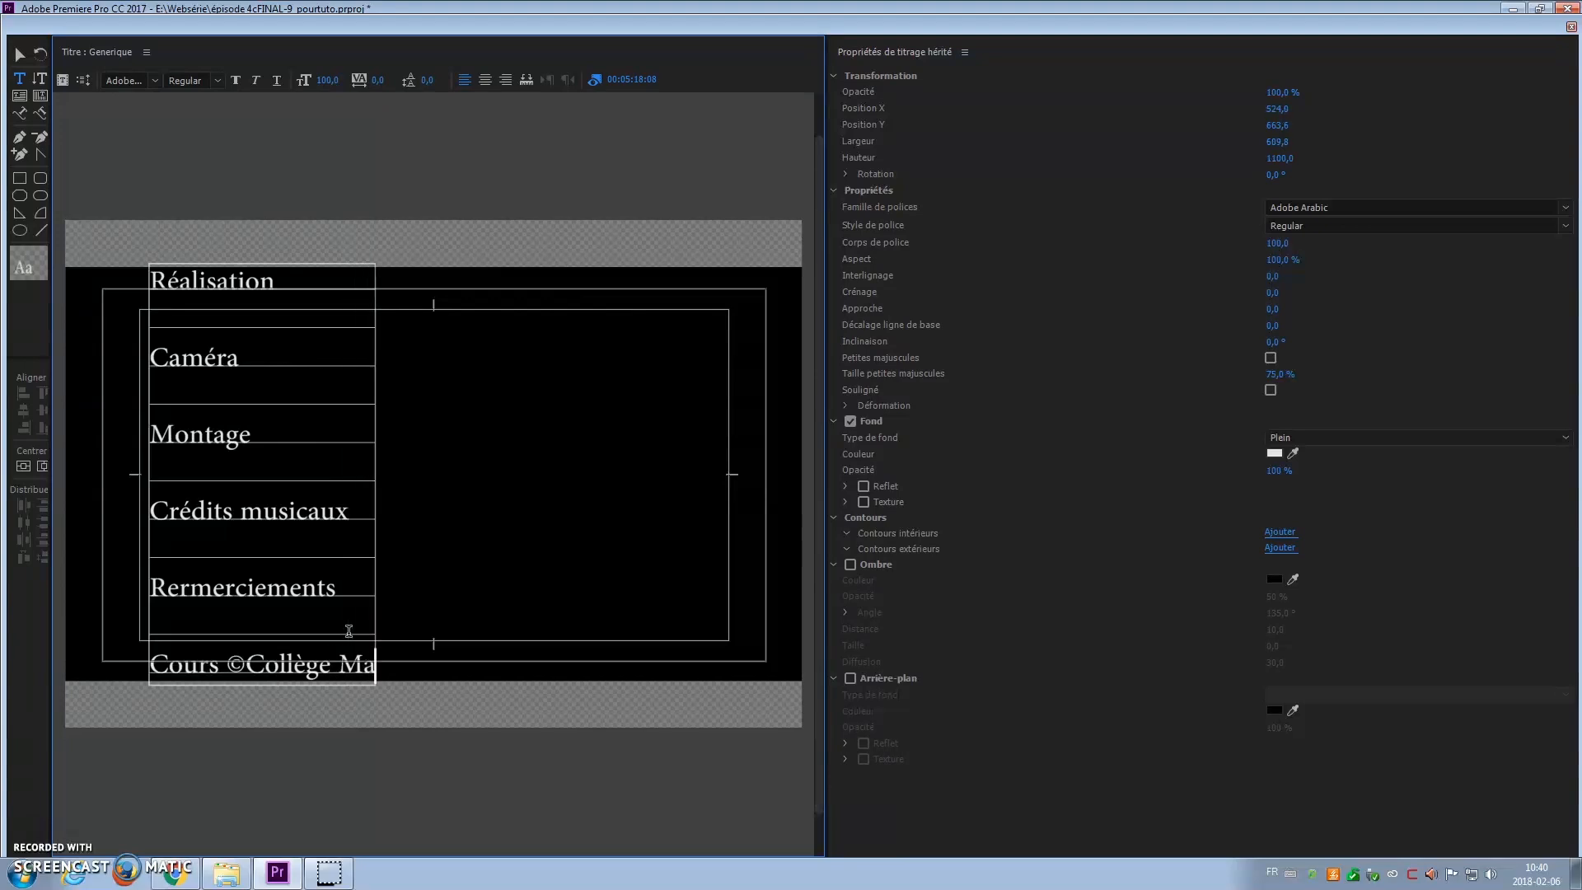
click(341, 592)
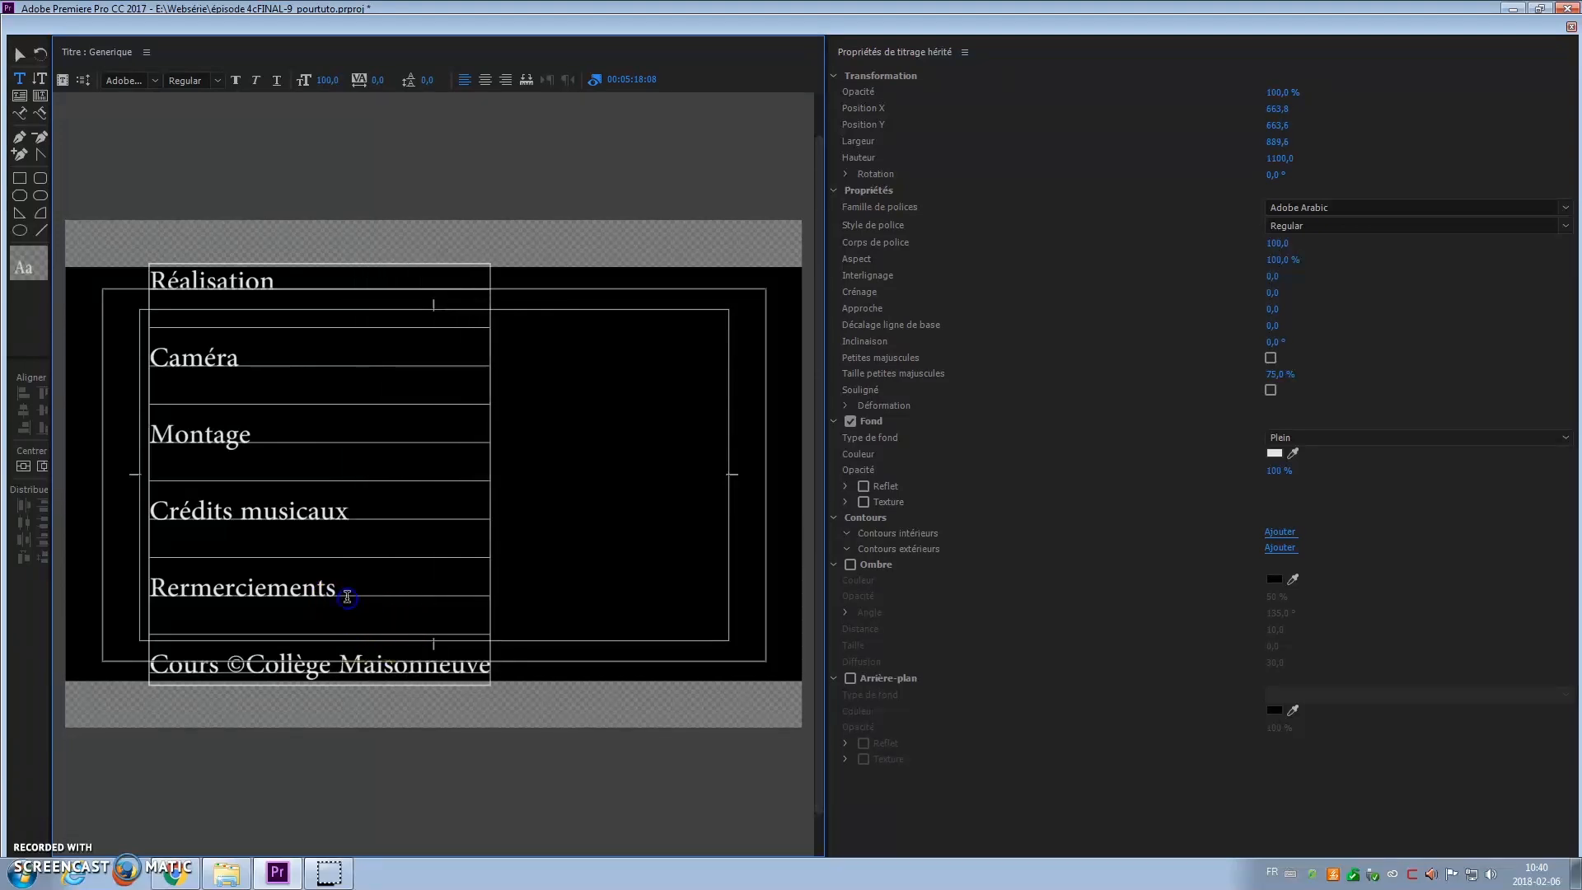
Step: Type filler placeholder text under Rermerciements and break it into two lines
key(Return)
text(kjkljkl)
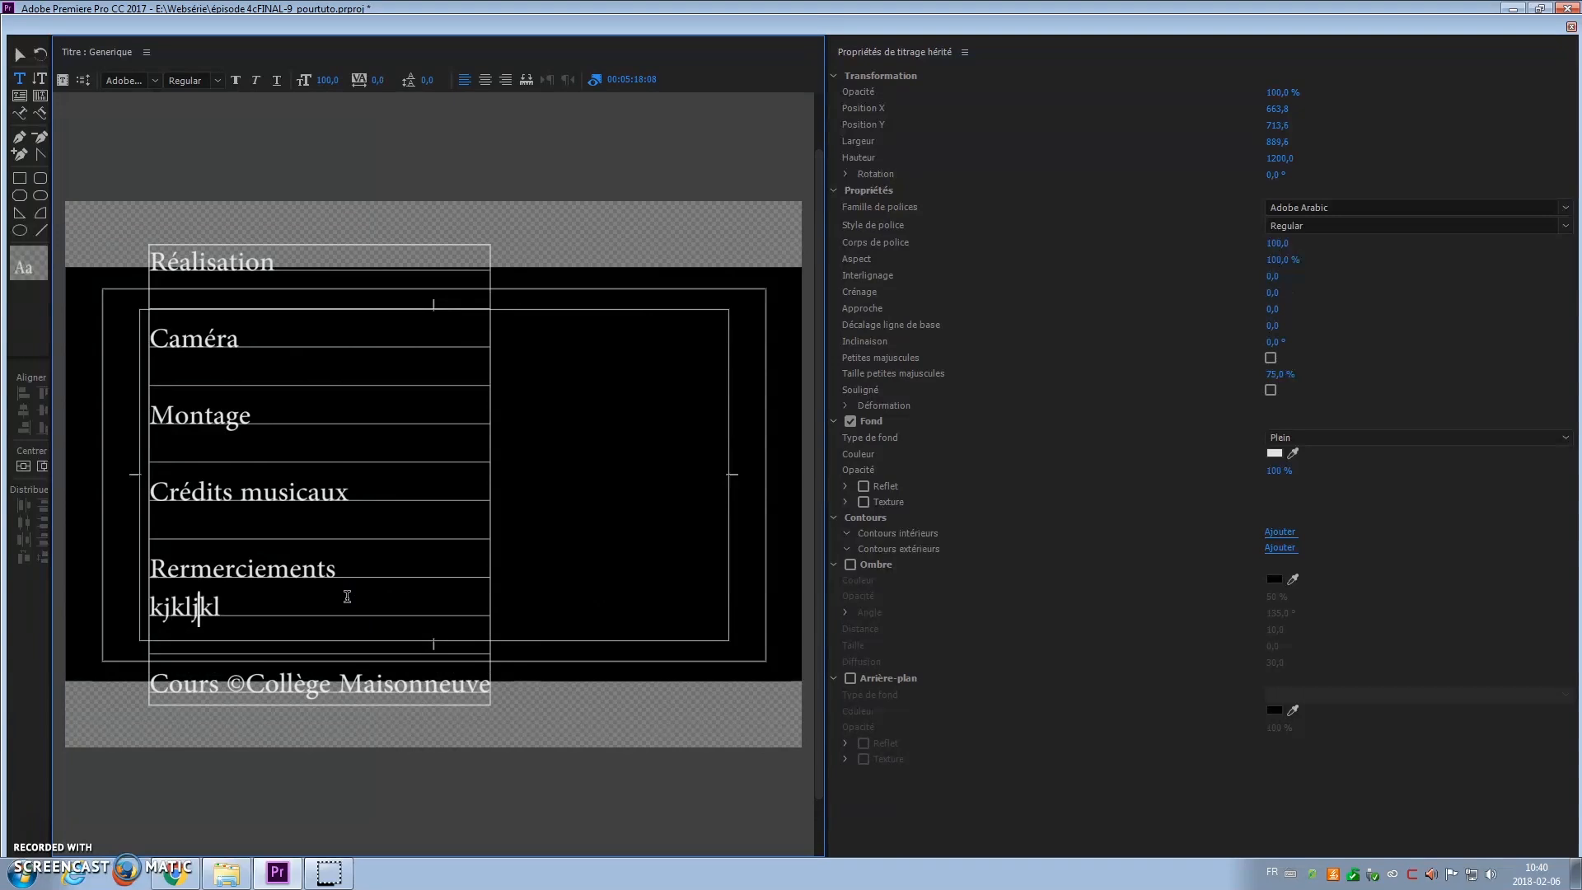
text(jkljkljkljklkljkjkljsdklsdjk)
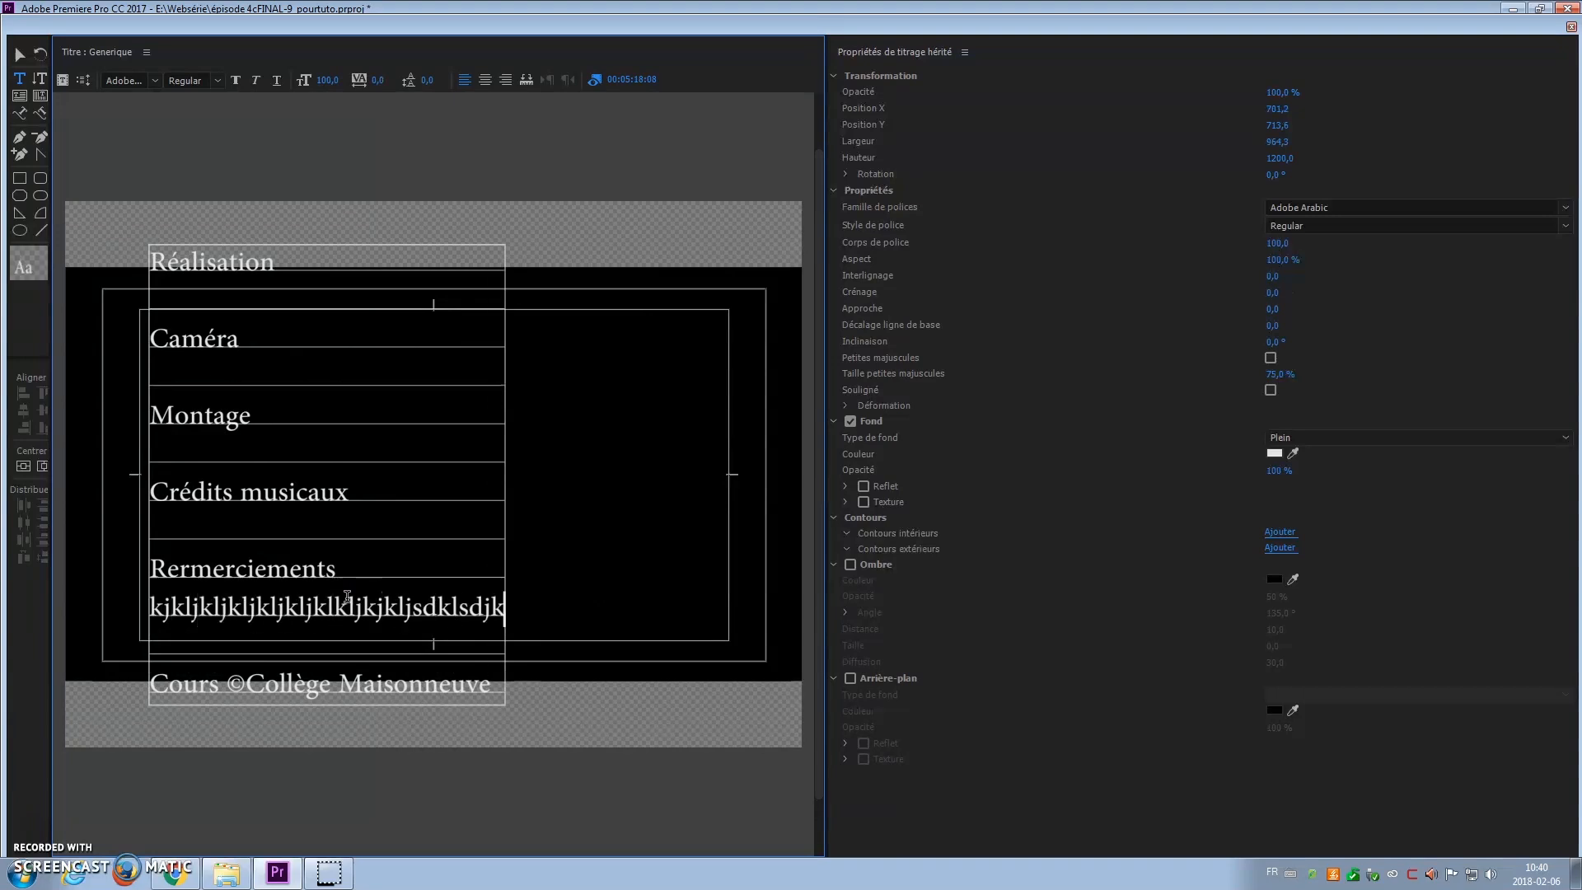
text(kkkkkkkkkkkkkkk)
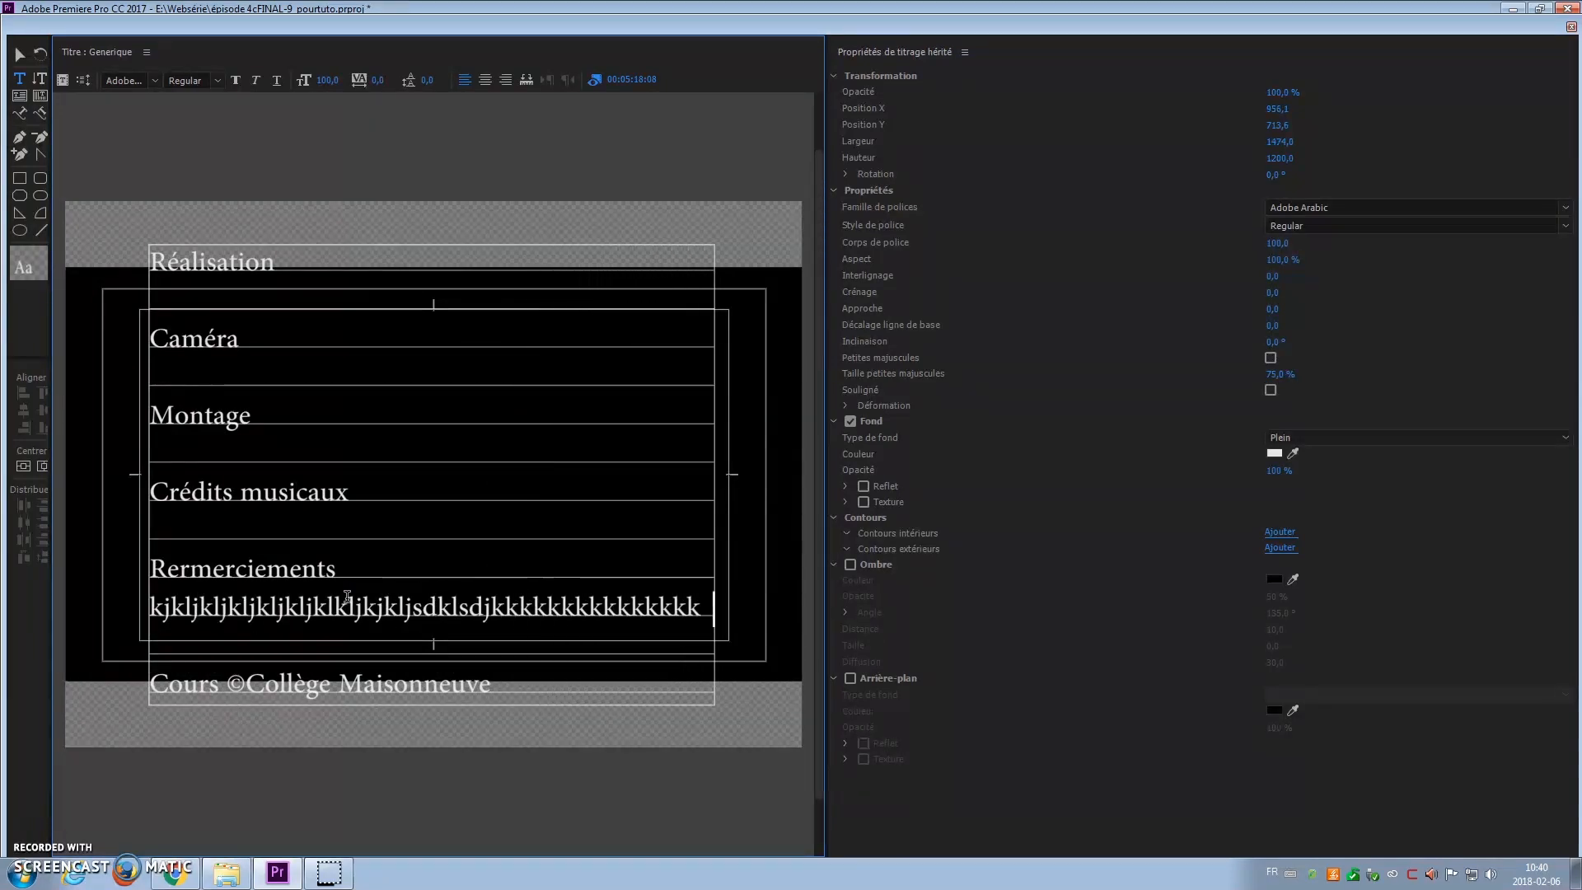
text(kkkkkkkkkkkkkkk)
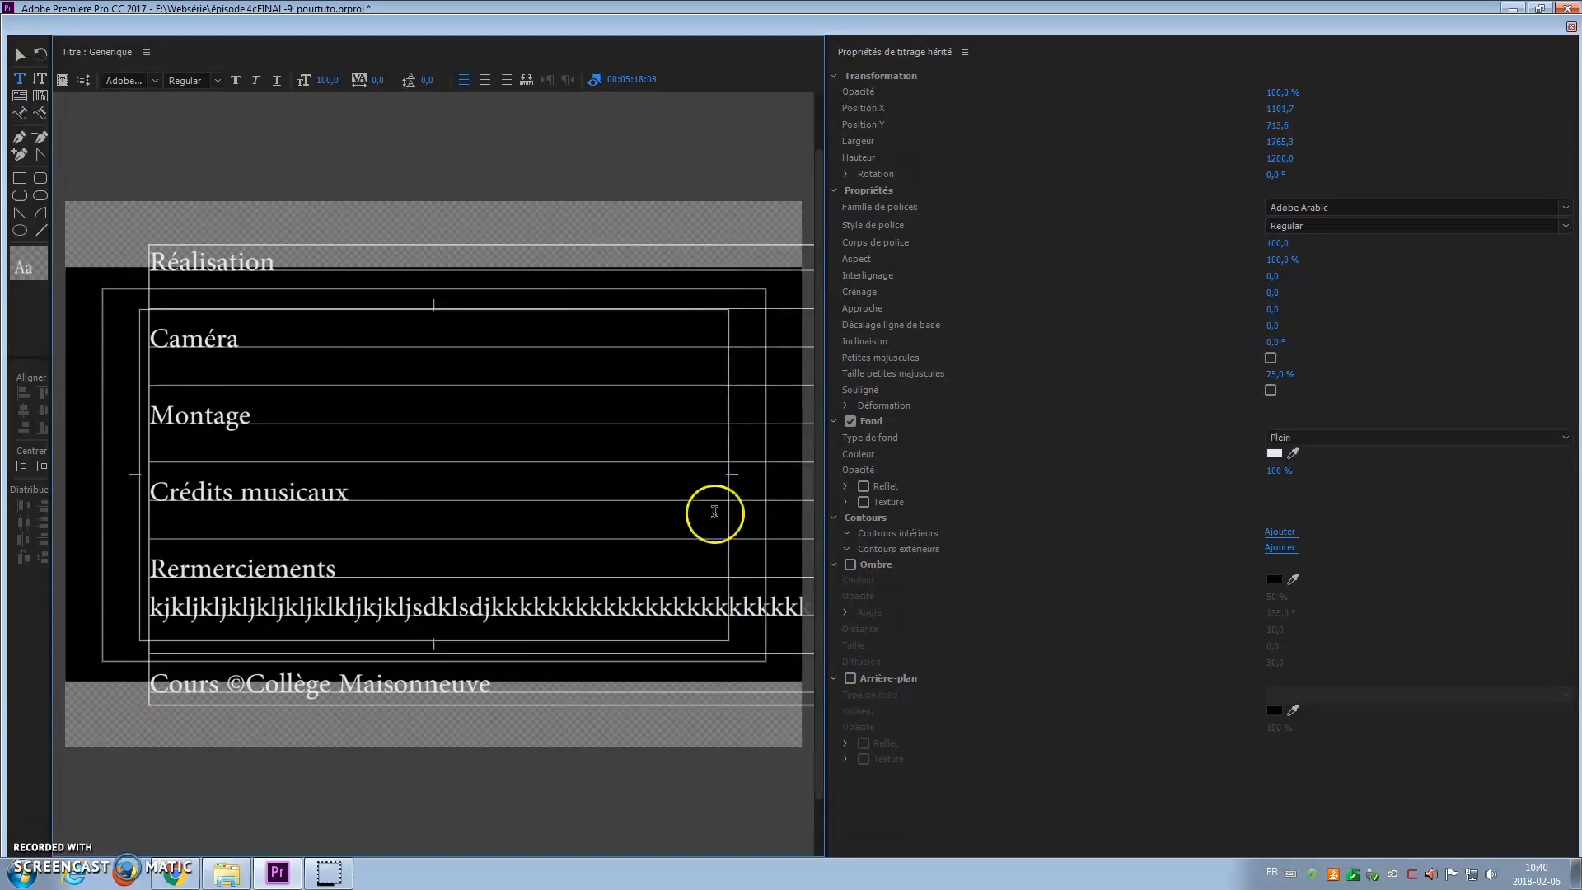
click(492, 610)
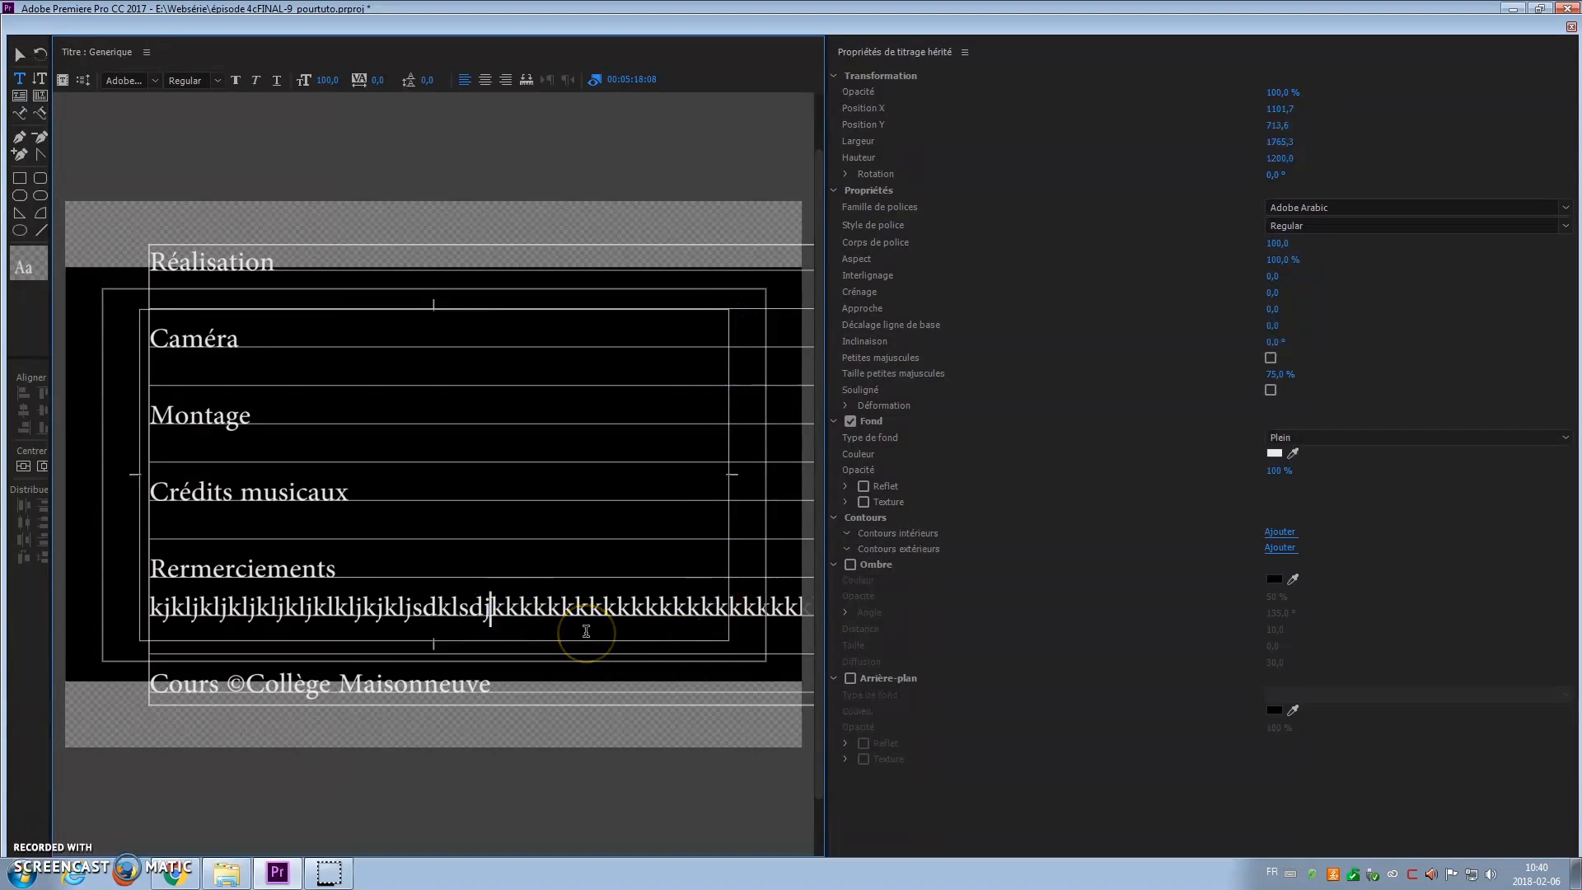
key(Return)
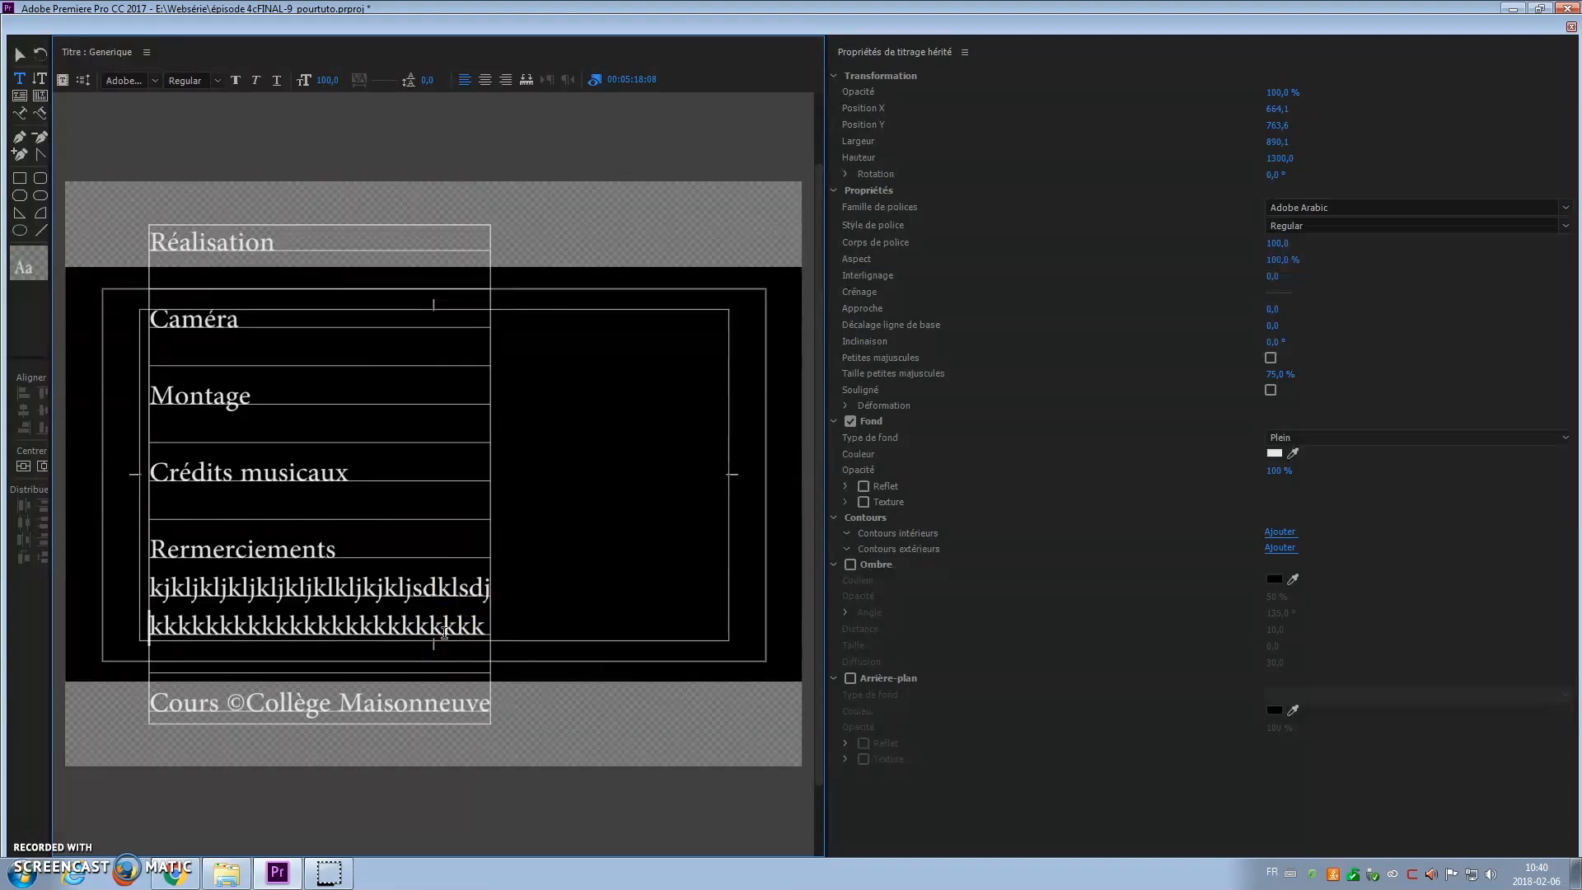
Step: Centre-align all credit lines, centre the block horizontally, and close the titler
click(486, 82)
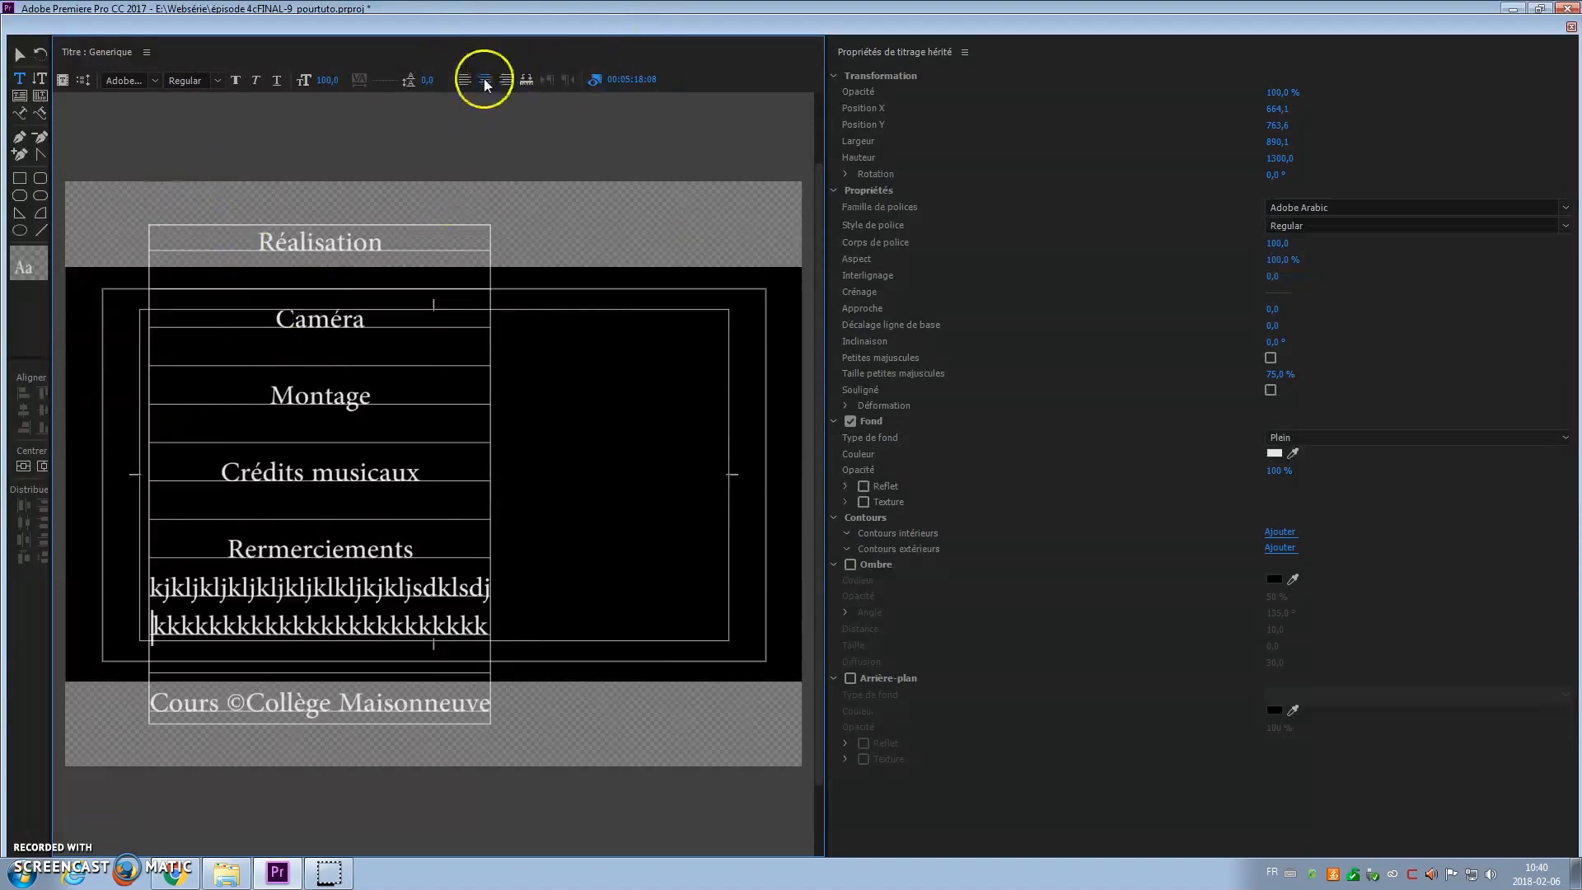
click(43, 466)
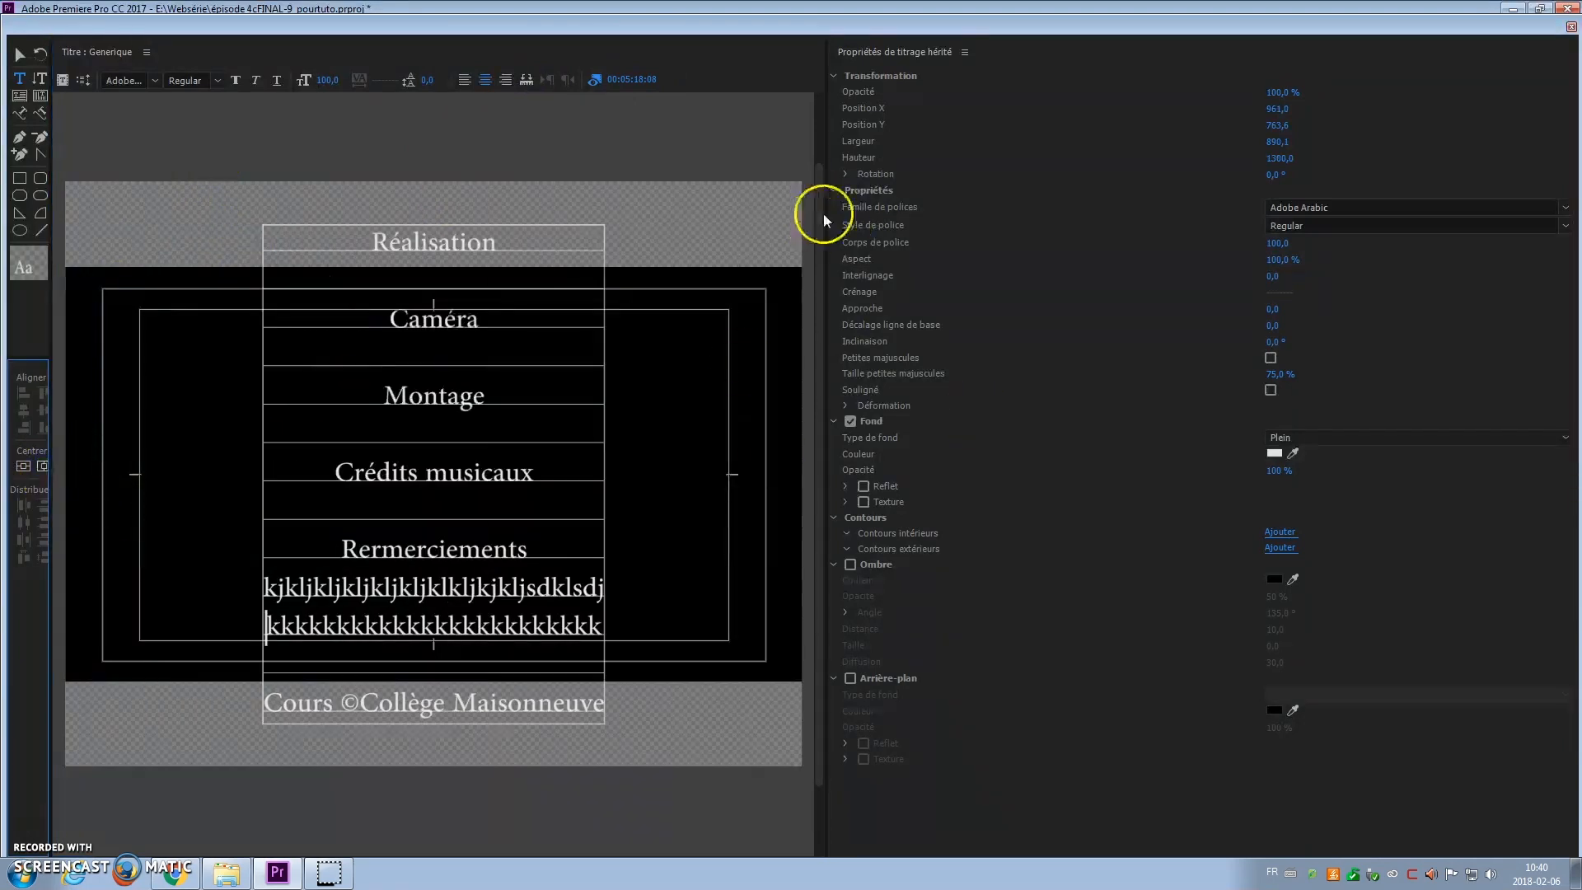
click(1571, 30)
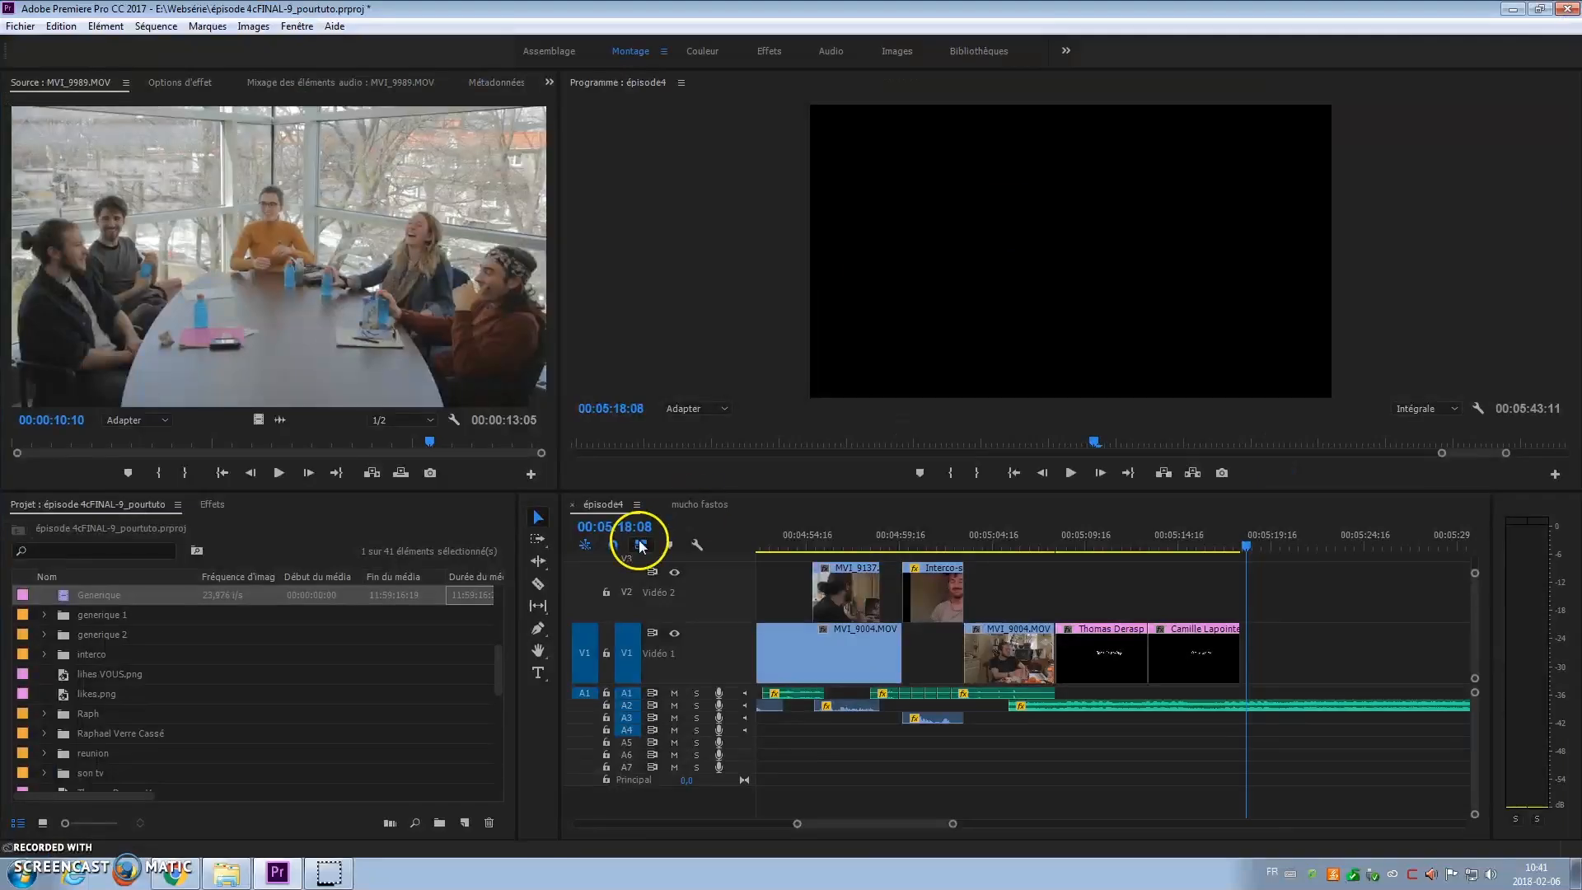
Step: Drop the Generique title onto V1 after the last name title and preview the rolling credits
click(25, 595)
drag(46, 595, 1248, 664)
click(1243, 559)
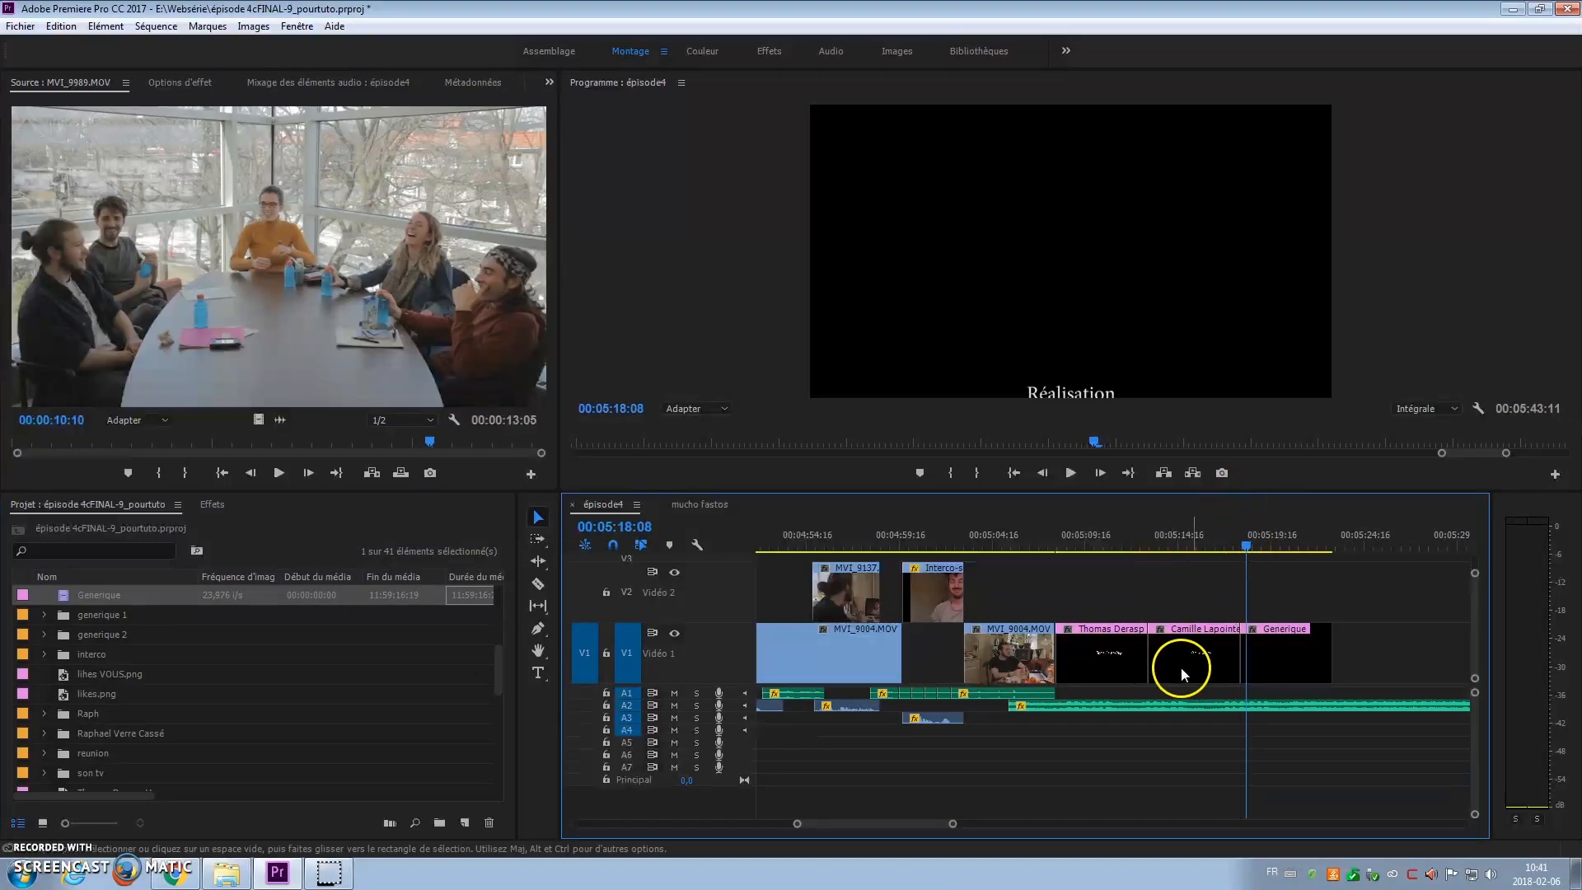
drag(1239, 544, 1243, 546)
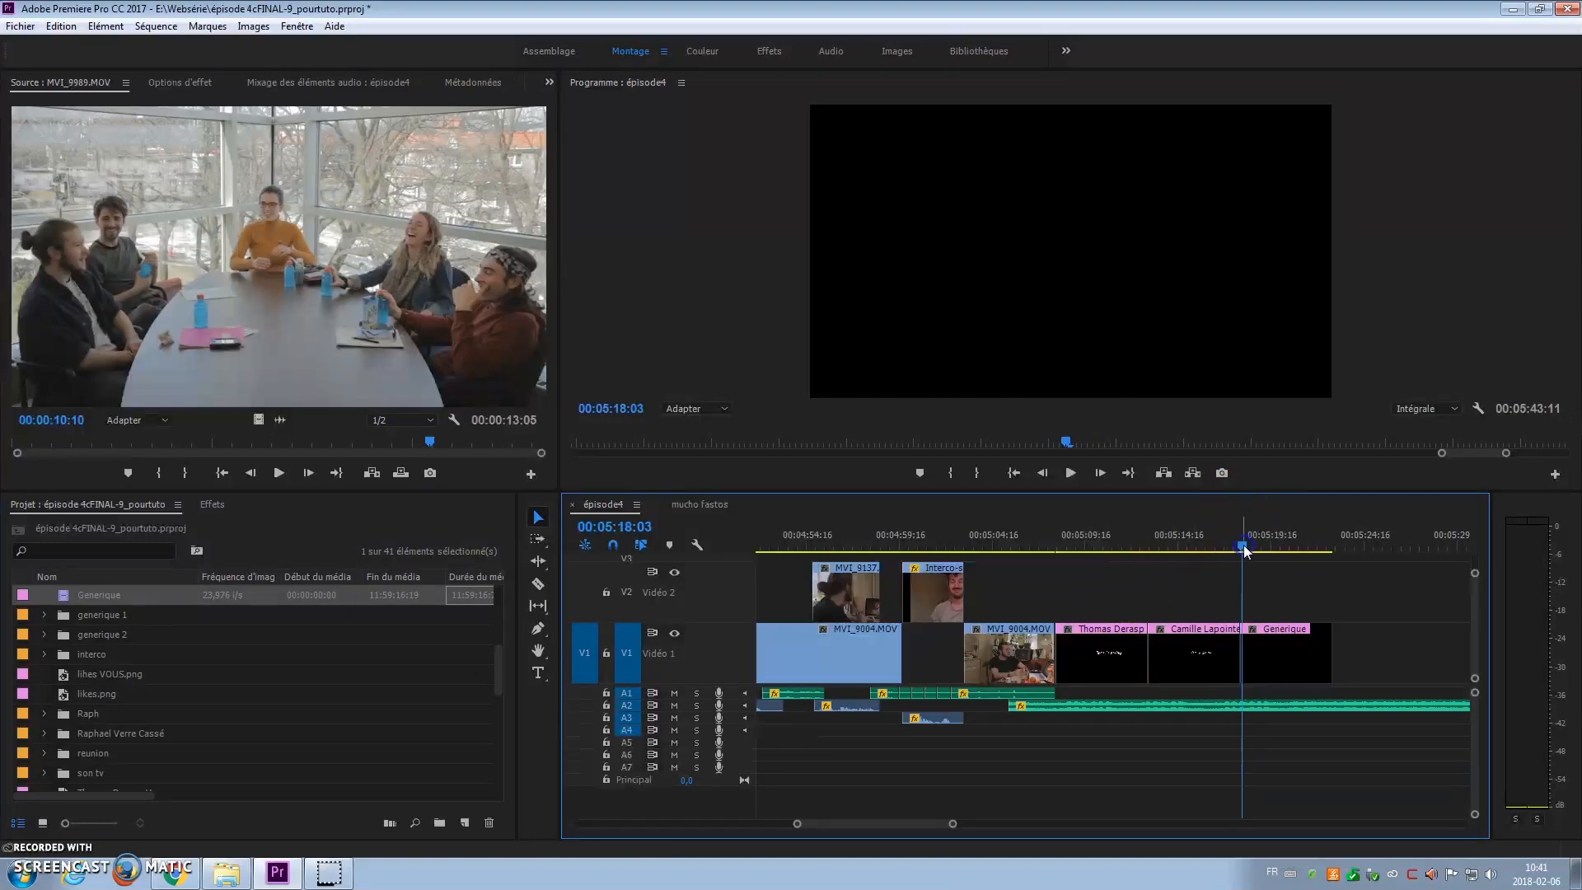
key(space)
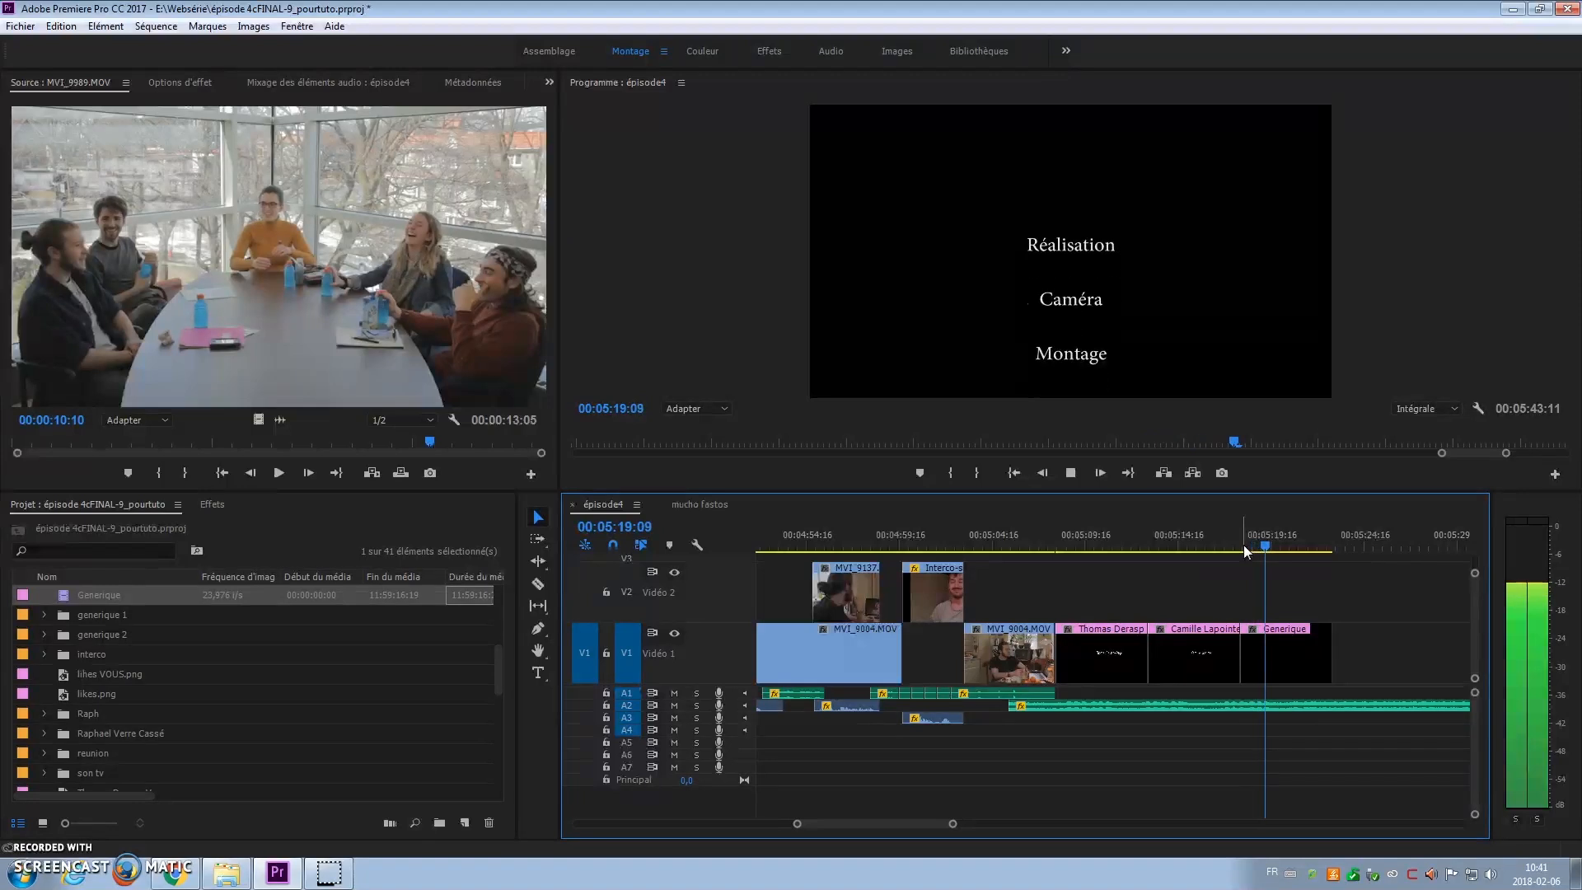
key(space)
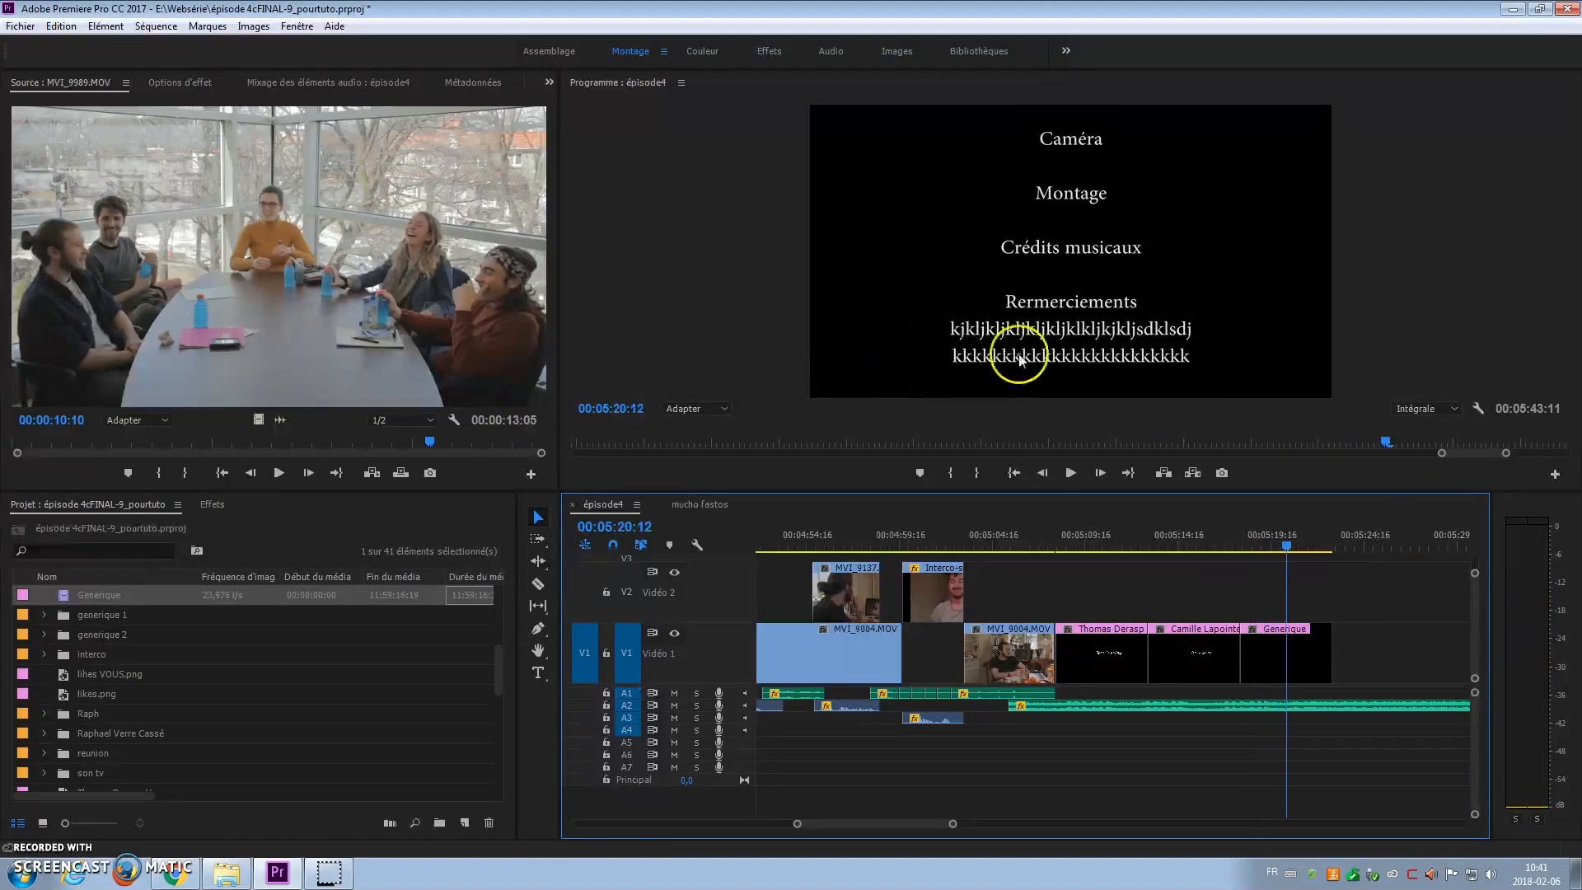
Step: Extend the Generique clip by 2 seconds 9 frames and replay the credits from their start
drag(1330, 647, 1371, 647)
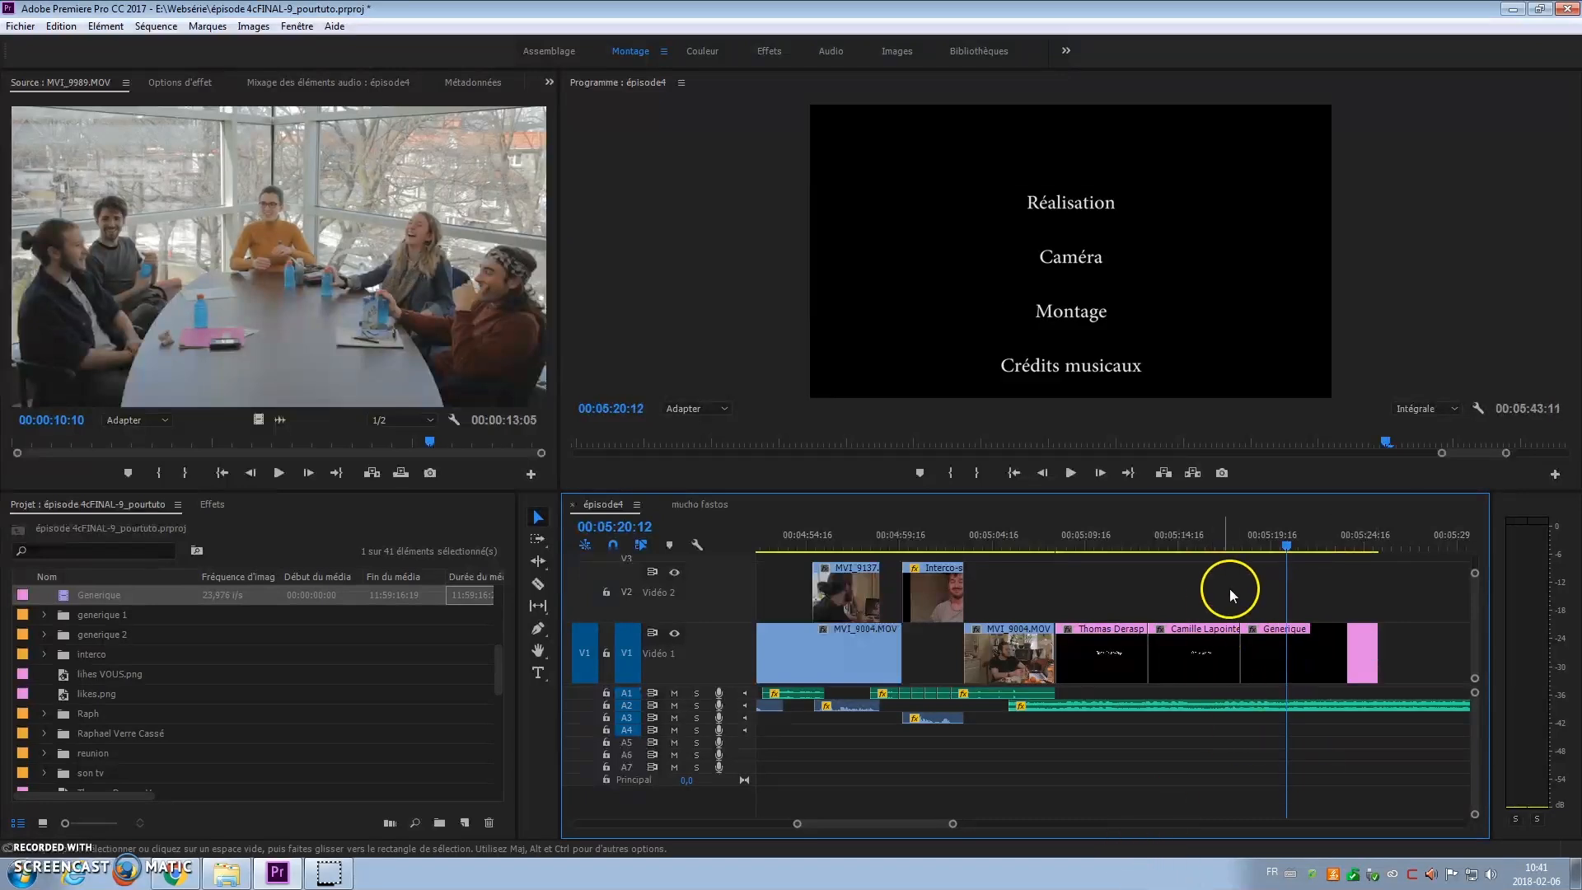
drag(1285, 544, 1245, 550)
key(space)
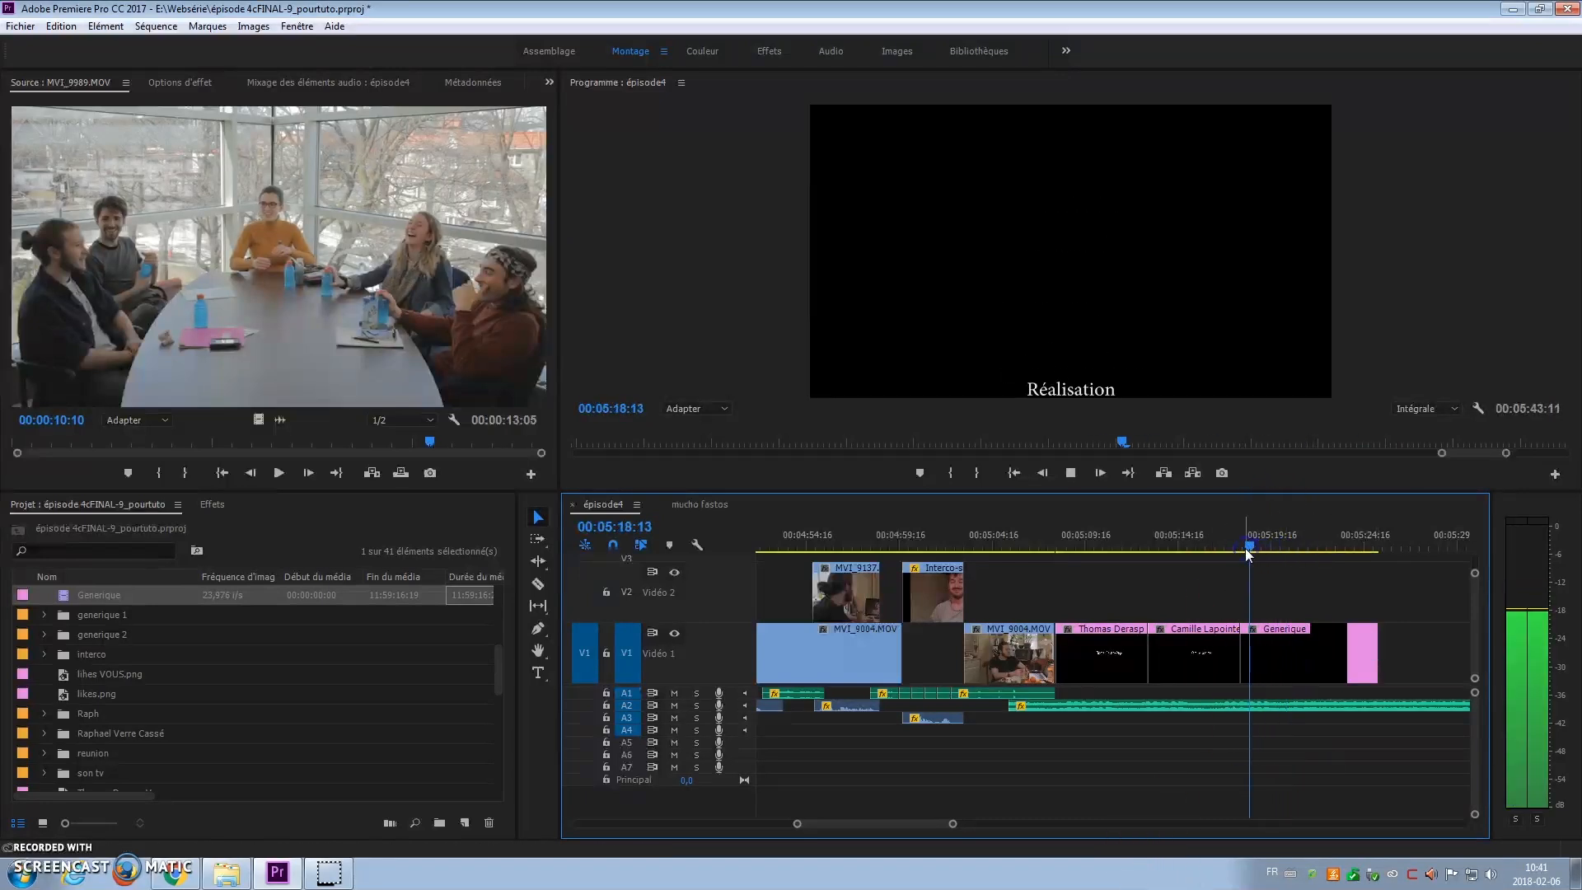